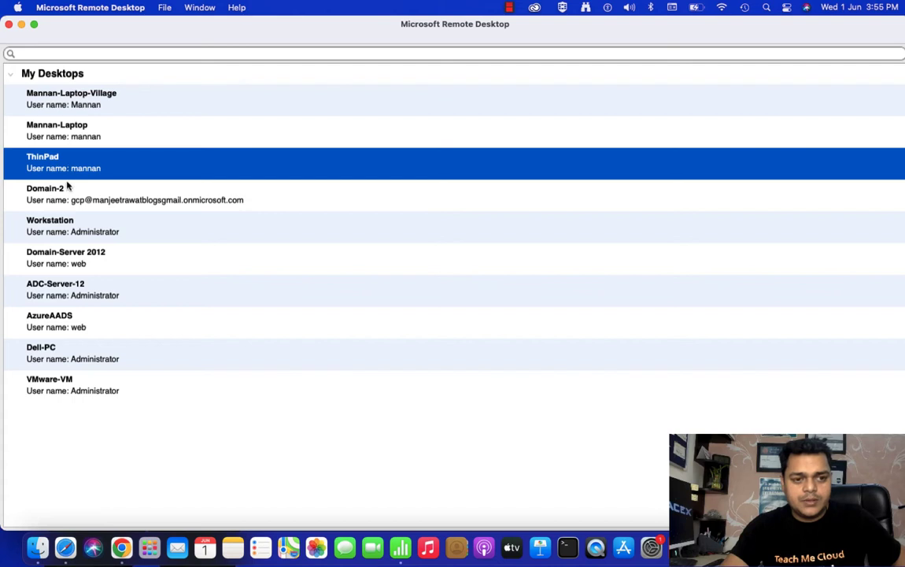
Step: Connect to Workstation, accept its certificate, then minimize the Domain-2016 window to show the desktop
double_click(68, 234)
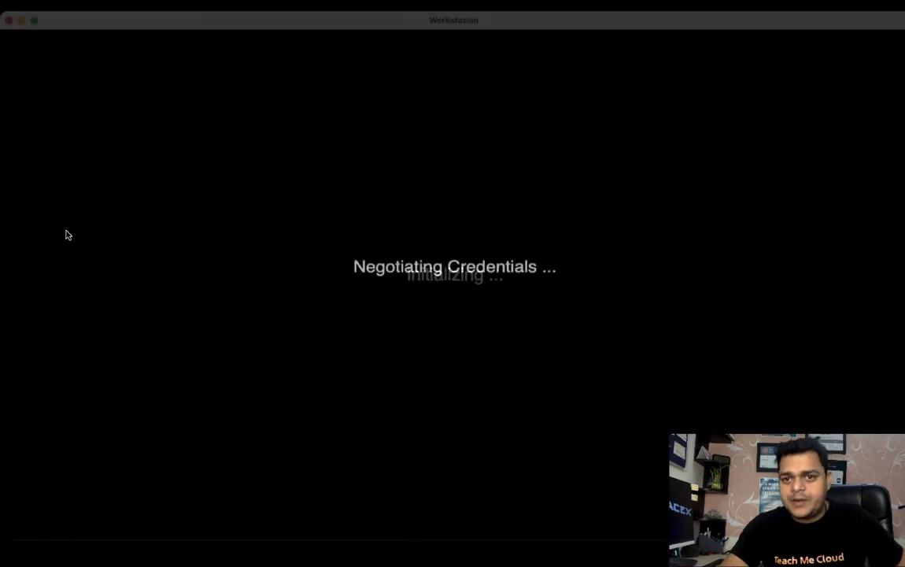
click(592, 221)
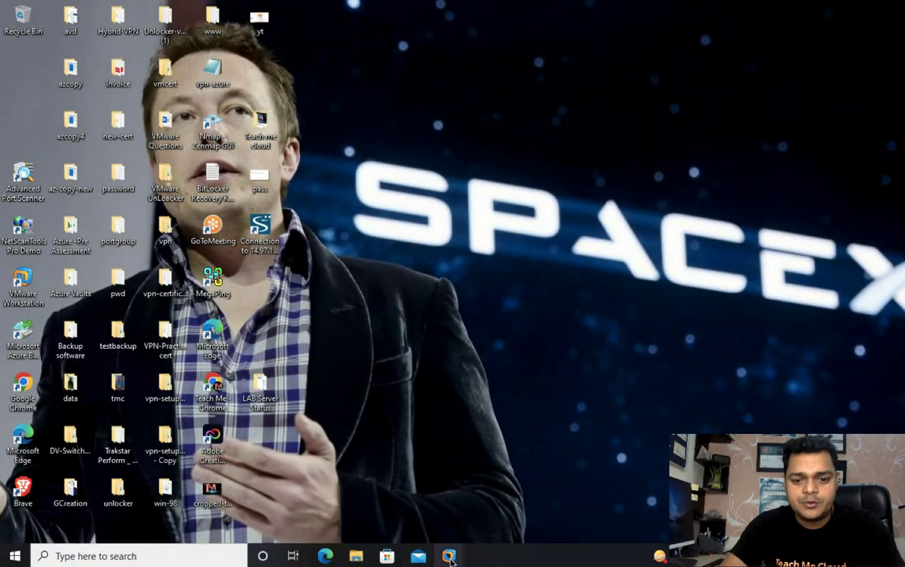
mouse_move(451, 557)
click(422, 423)
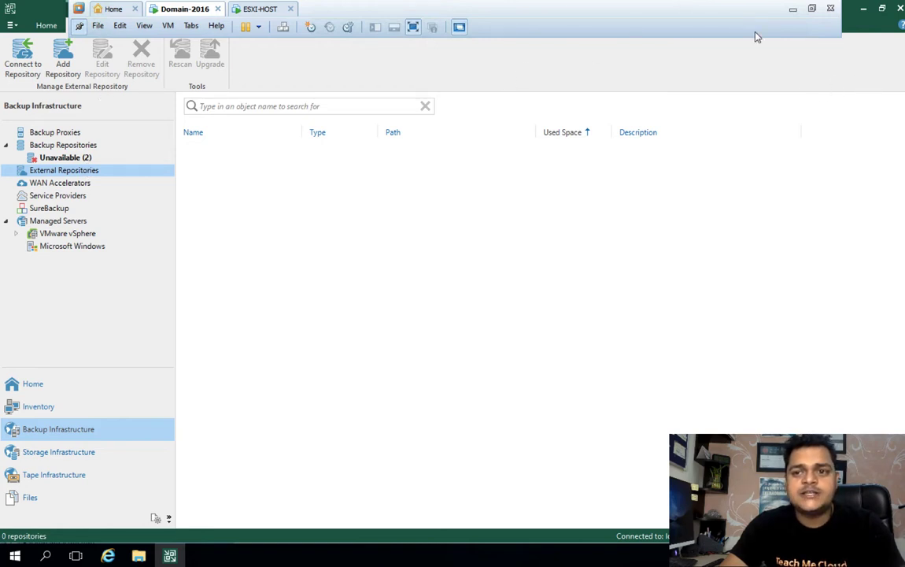
click(794, 9)
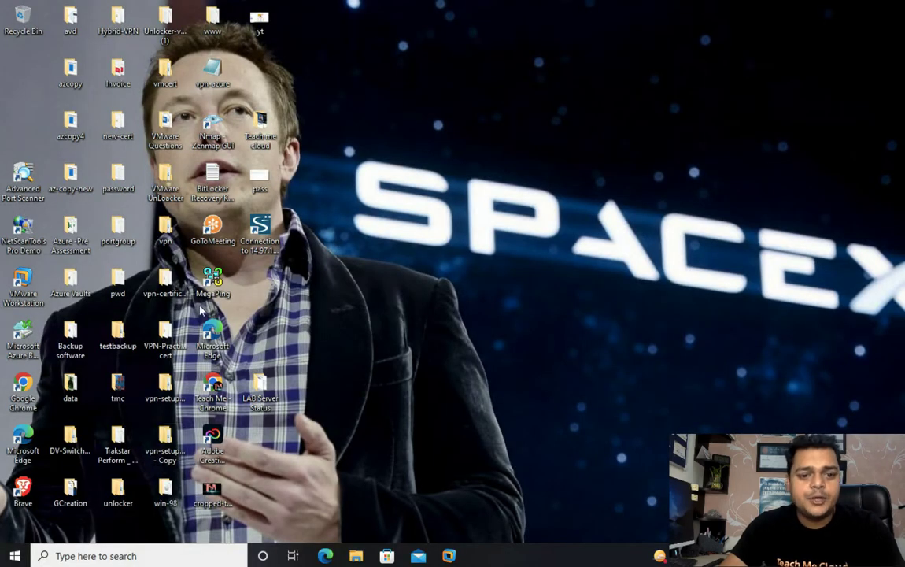
Step: Launch Chrome maximized, go to aws.amazon.com and choose Sign In to the Console
double_click(214, 385)
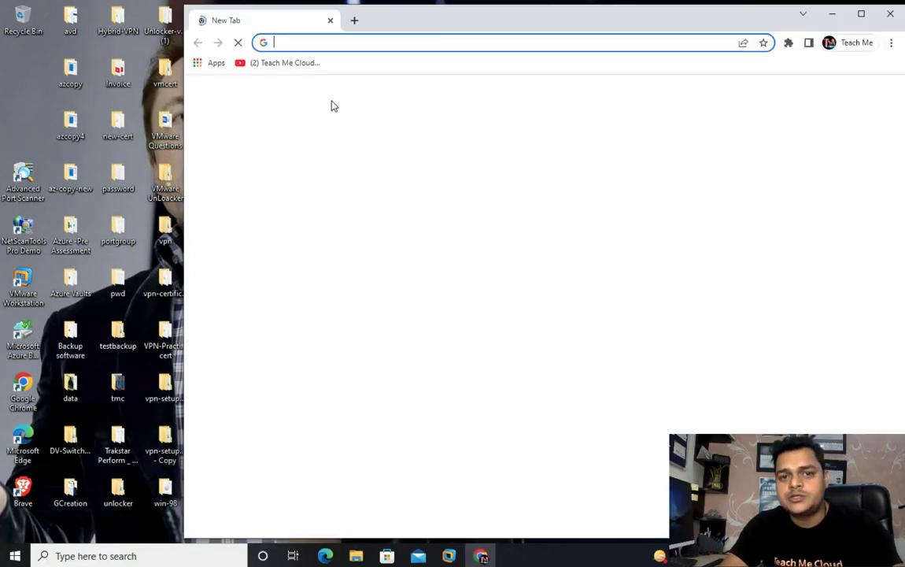
double_click(470, 21)
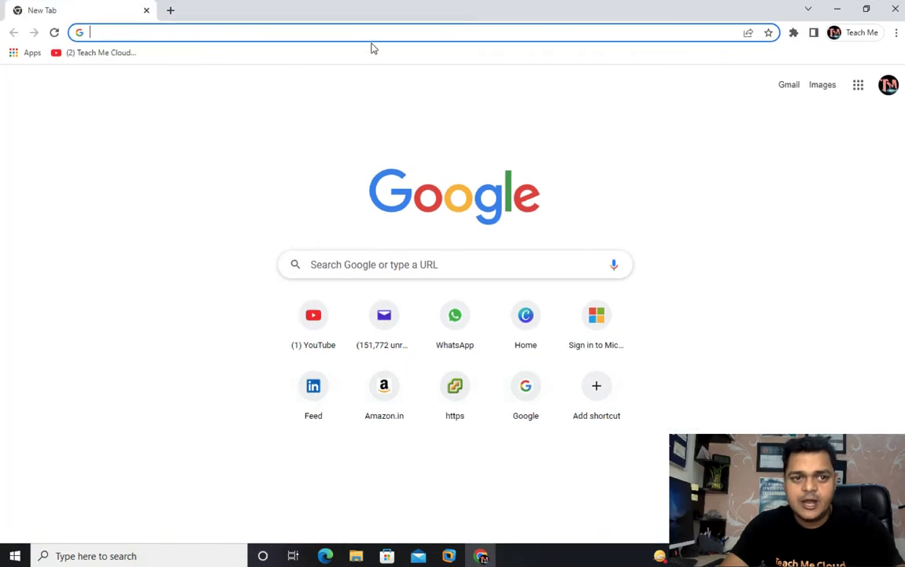
text(aws)
click(311, 55)
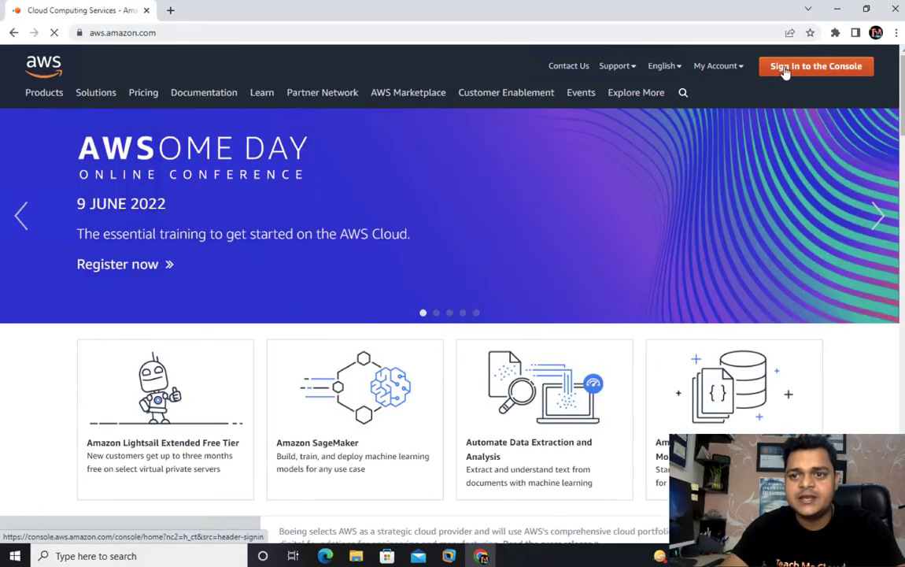
click(785, 69)
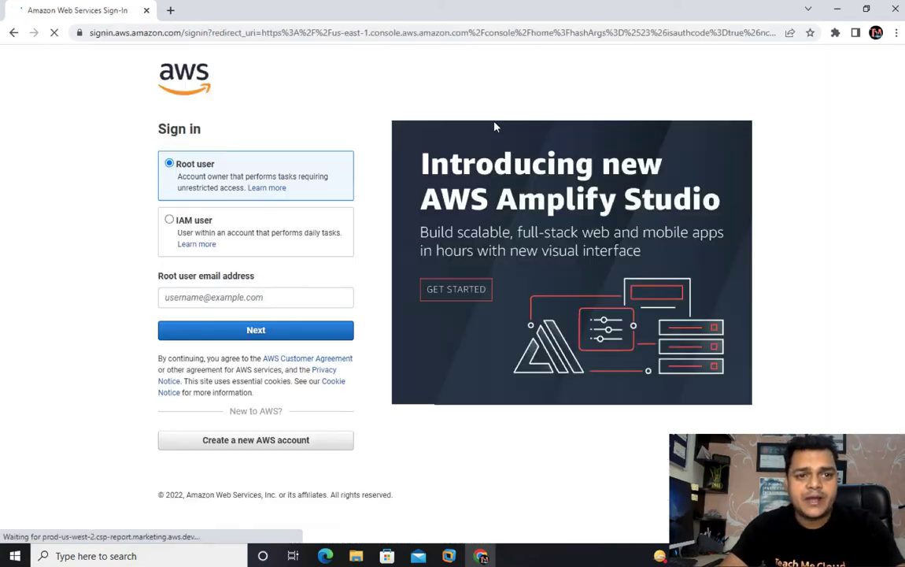
Step: Sign in with the saved root account email and password, saving the password in Chrome
click(260, 296)
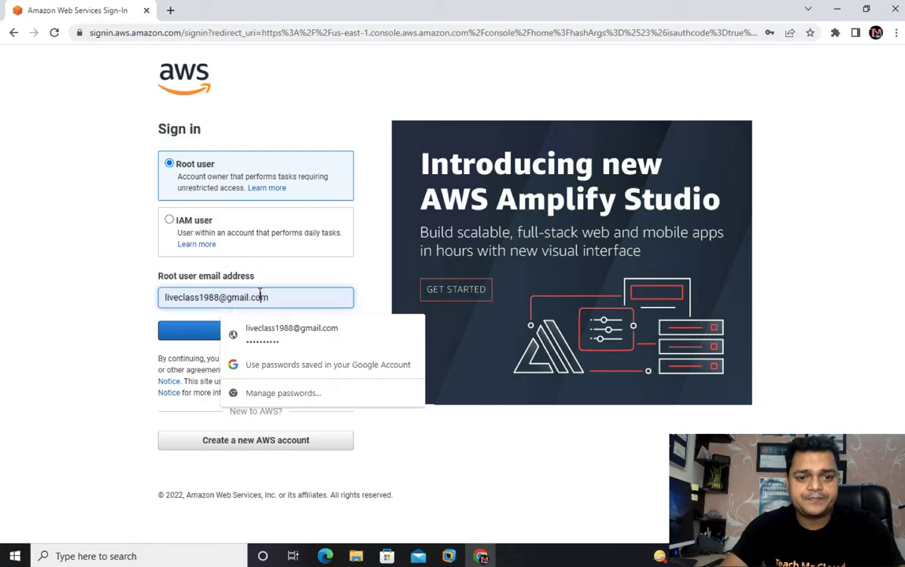
drag(269, 296, 197, 290)
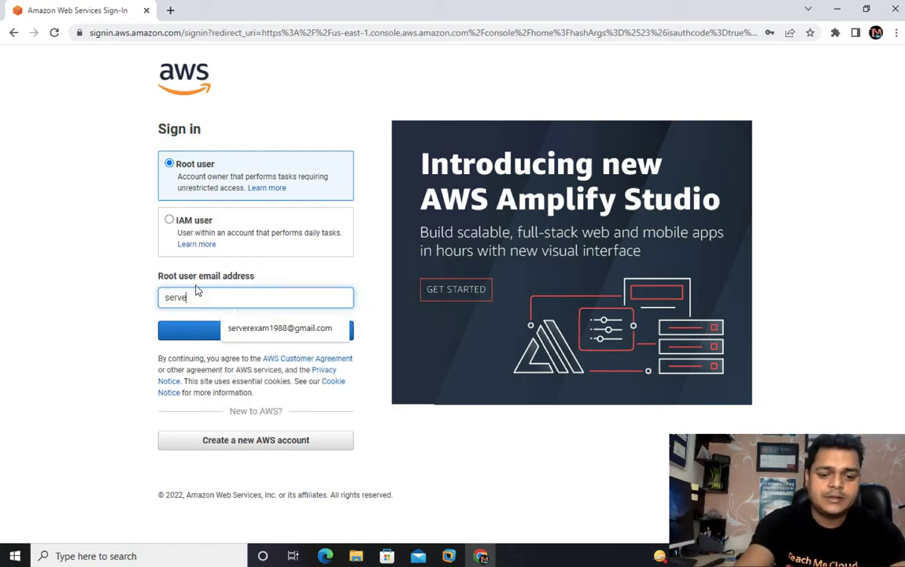
click(252, 327)
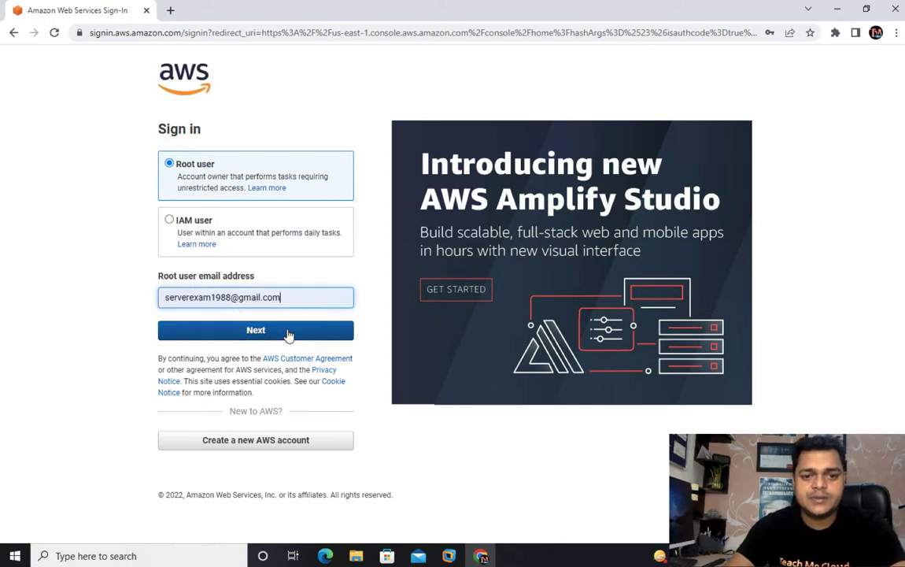
click(268, 329)
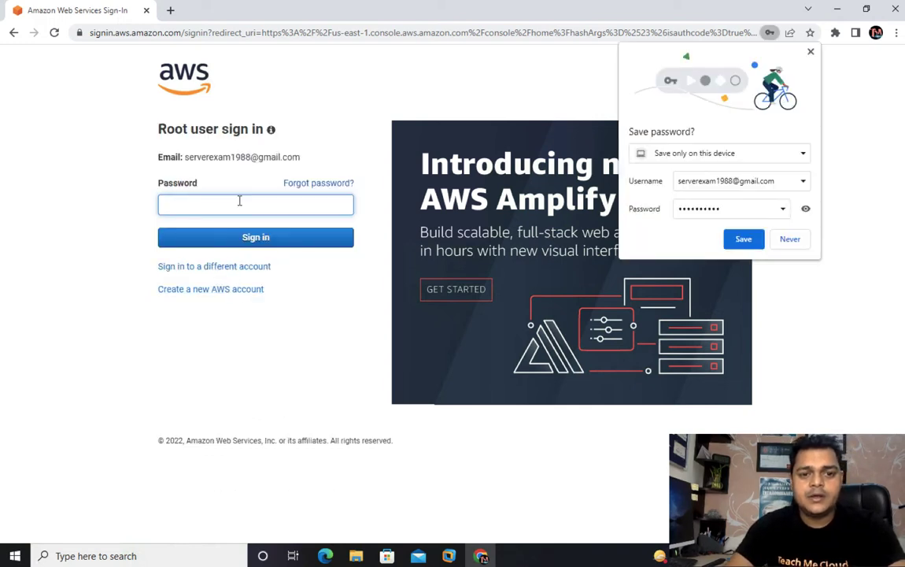
text(••••)
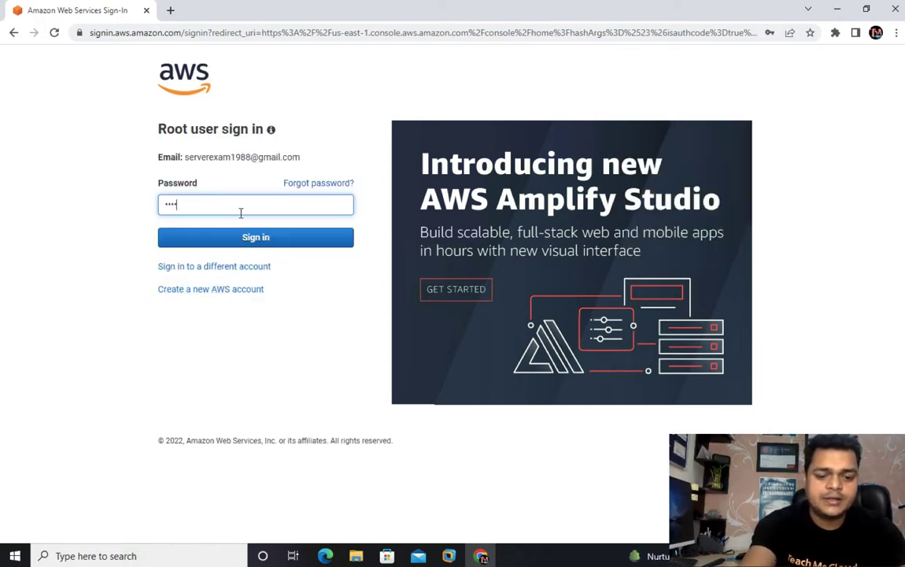
text(••••••)
key(Return)
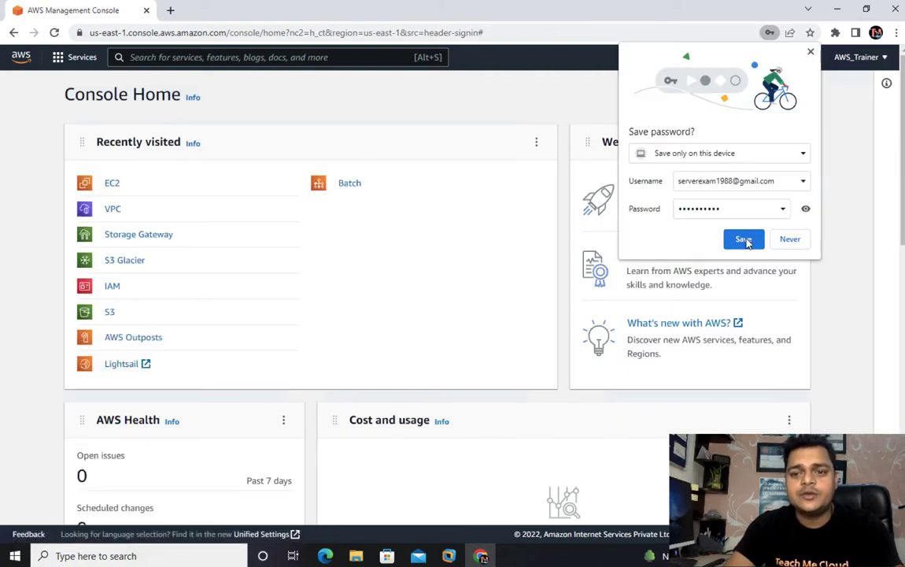
click(748, 240)
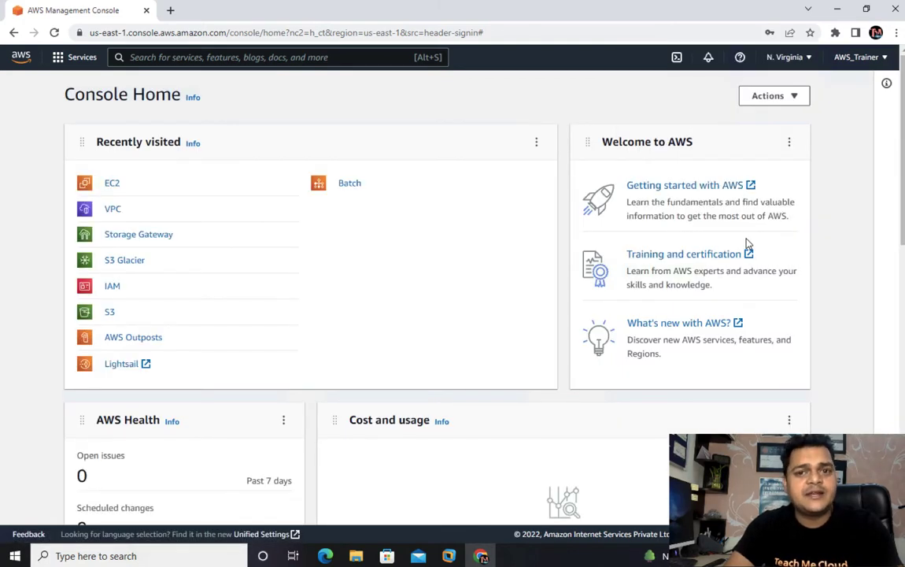
Step: In S3, begin a new bucket with a veeam-backup name and try creating it, hitting the name-taken error
click(110, 314)
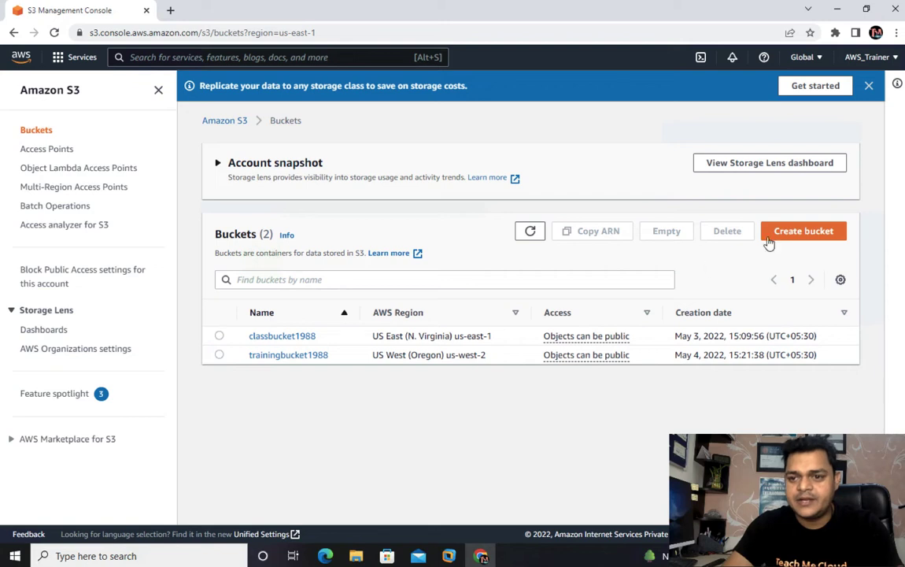
click(795, 230)
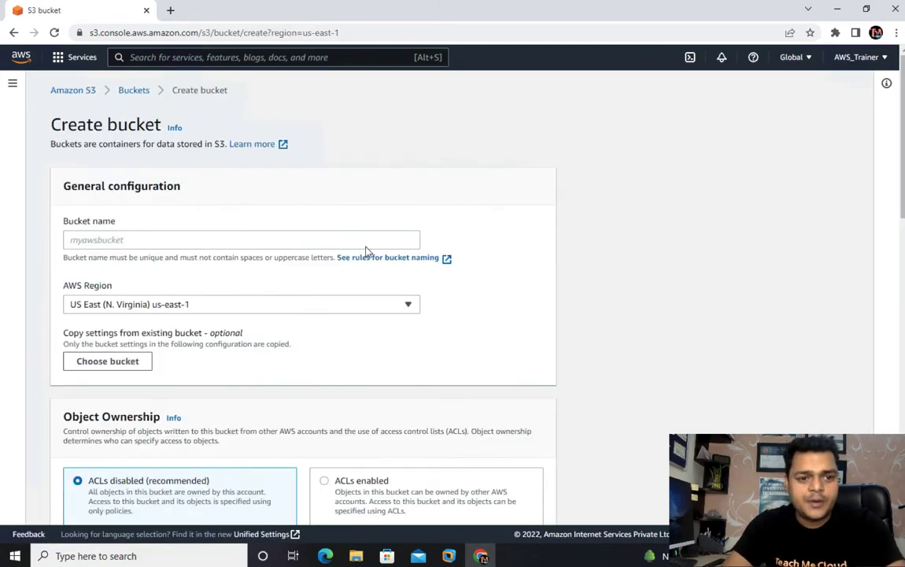
click(126, 242)
text(veeam-backup)
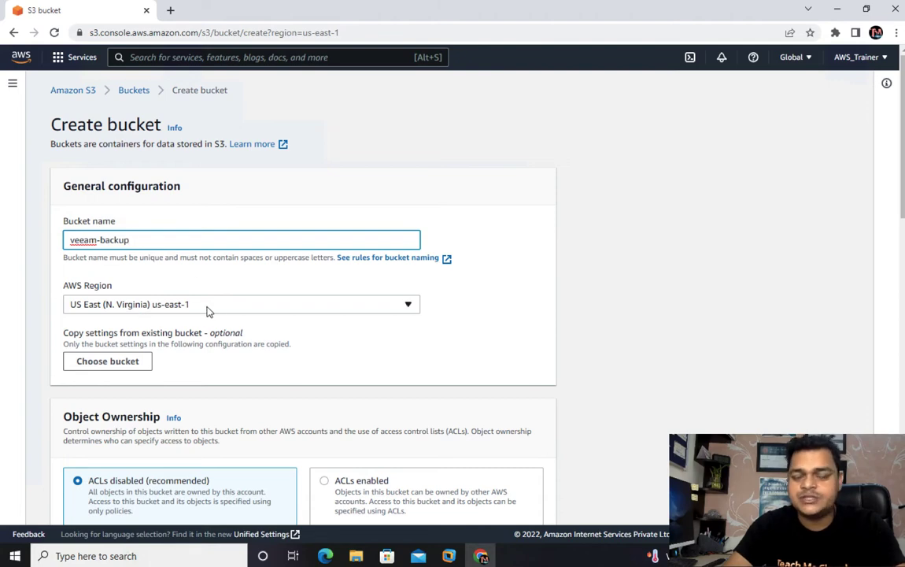
scroll(239, 338, down, 8)
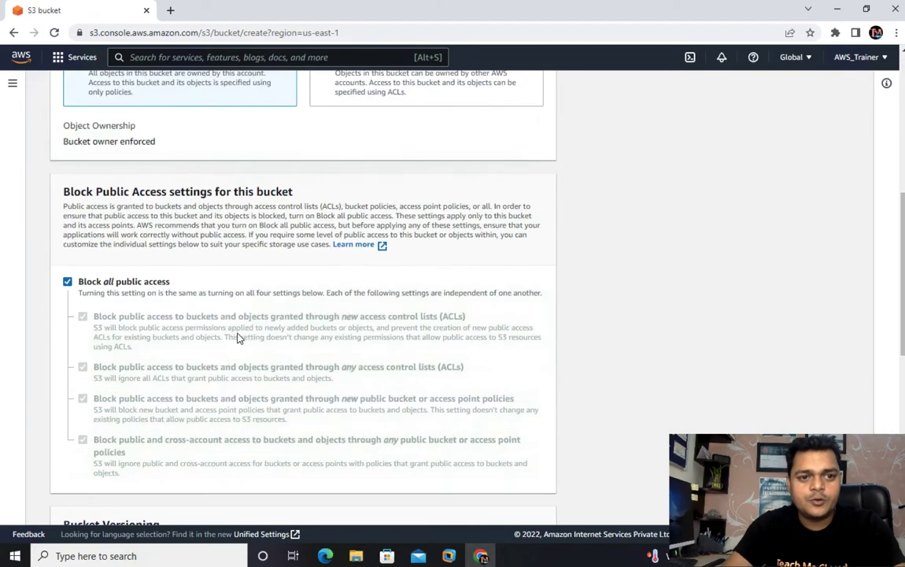
scroll(239, 338, down, 5)
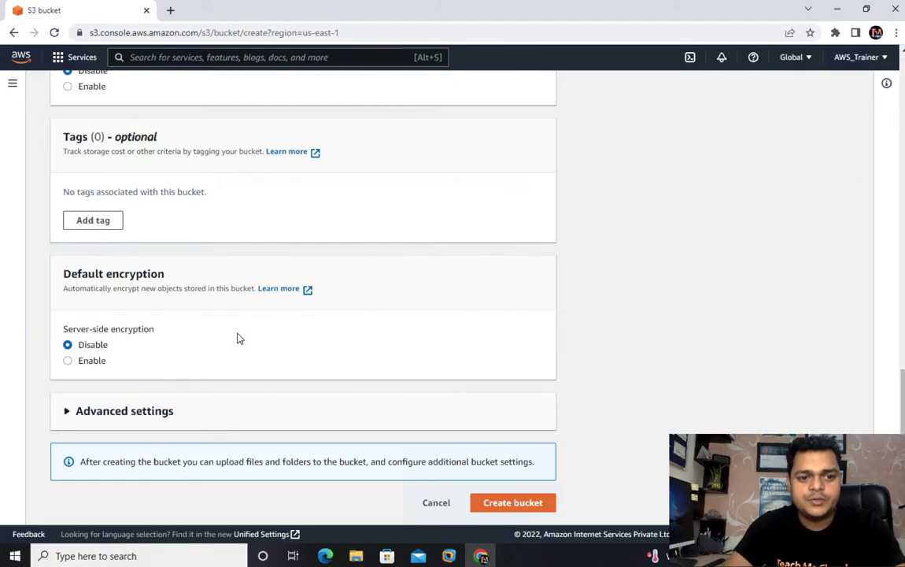
click(513, 504)
Step: Append 1 to make the name veeam-backup1988 and create the bucket in US East (N. Virginia)
scroll(251, 111, up, 2)
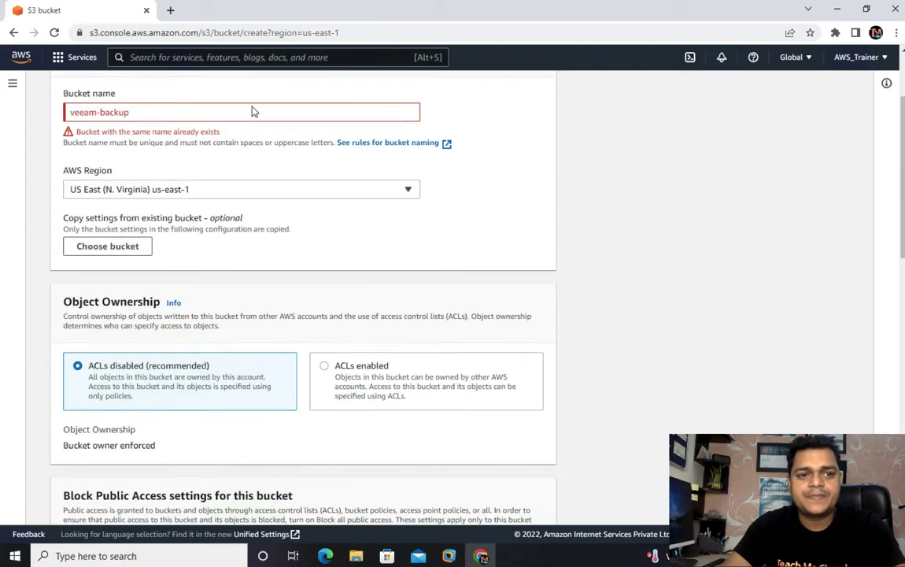
click(163, 184)
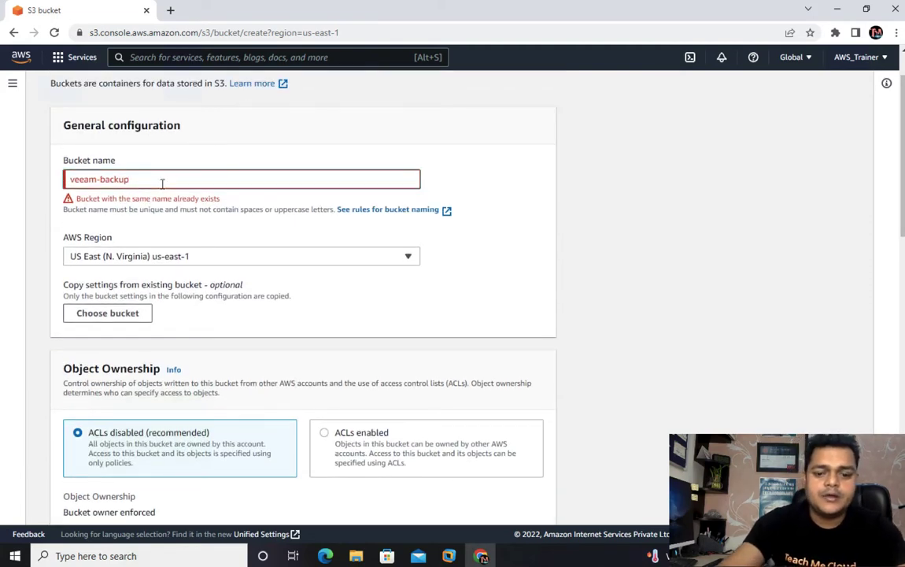
text(1988)
scroll(281, 206, down, 12)
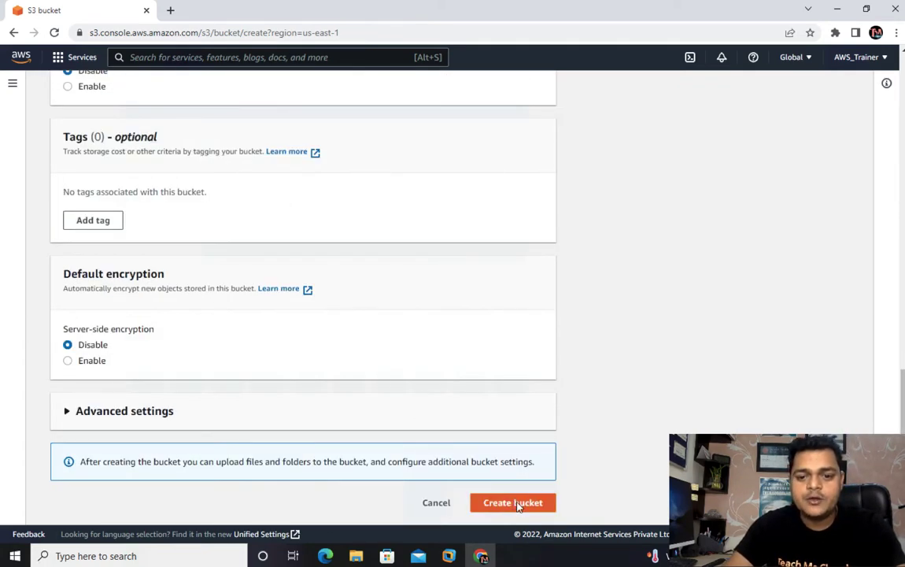
click(517, 504)
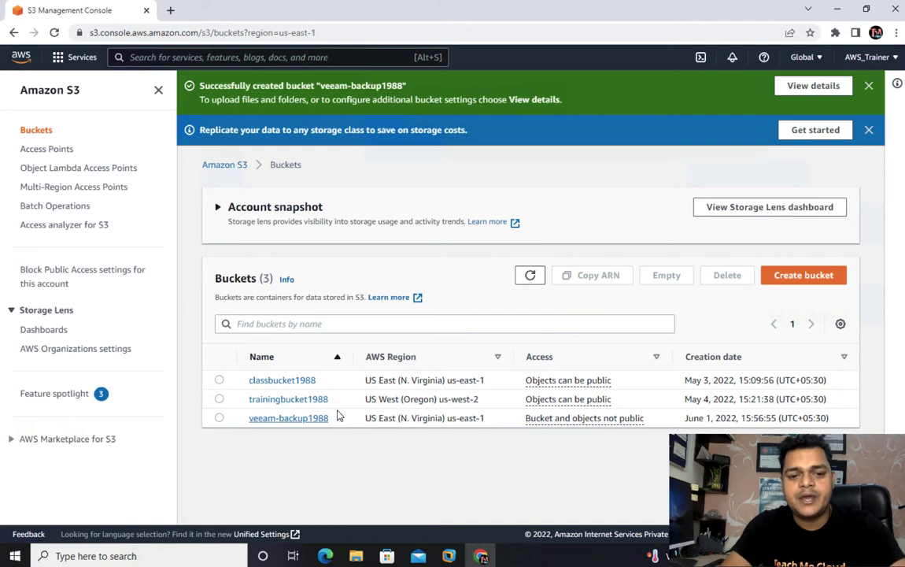
Step: Dismiss the S3 banners, return to the Buckets list, and switch to the Veeam console
click(870, 130)
click(869, 85)
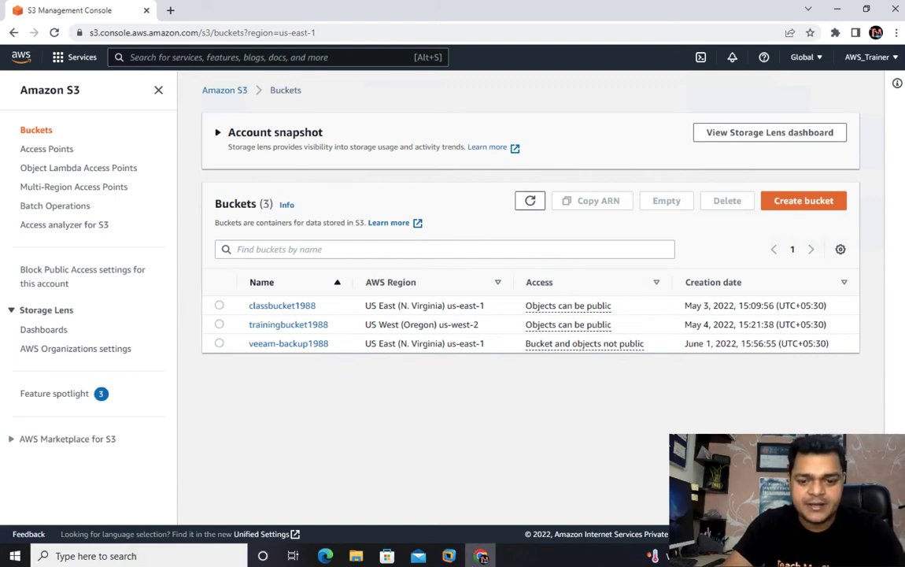
click(455, 558)
click(477, 498)
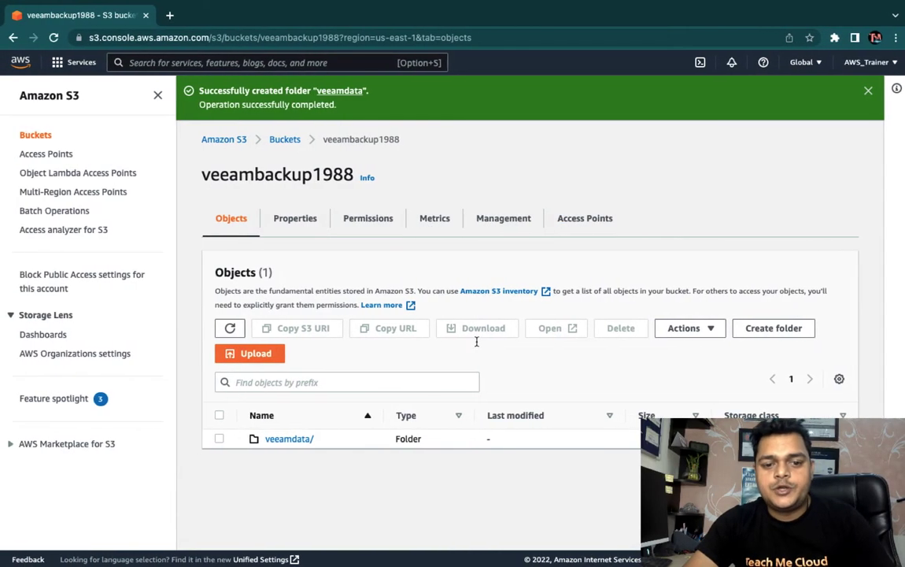
click(282, 141)
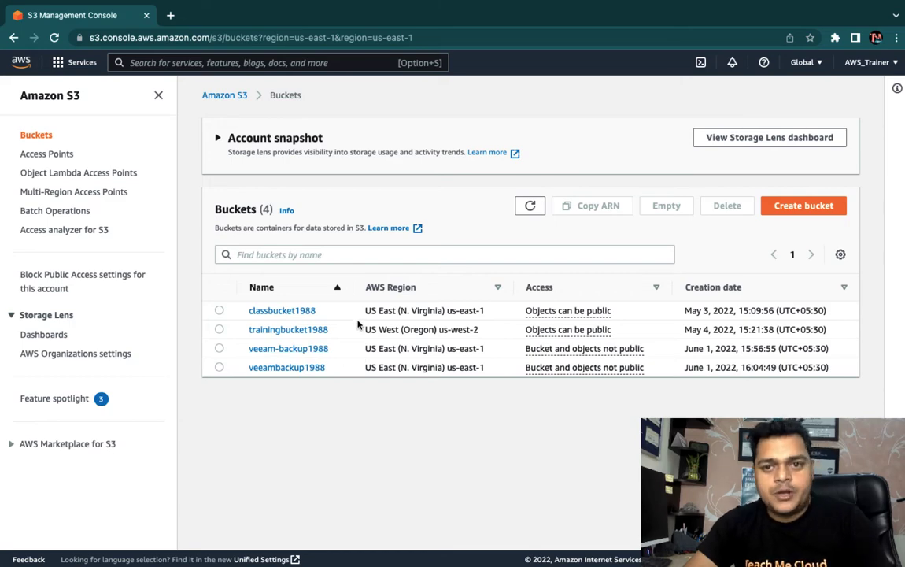
key(ctrl+Right)
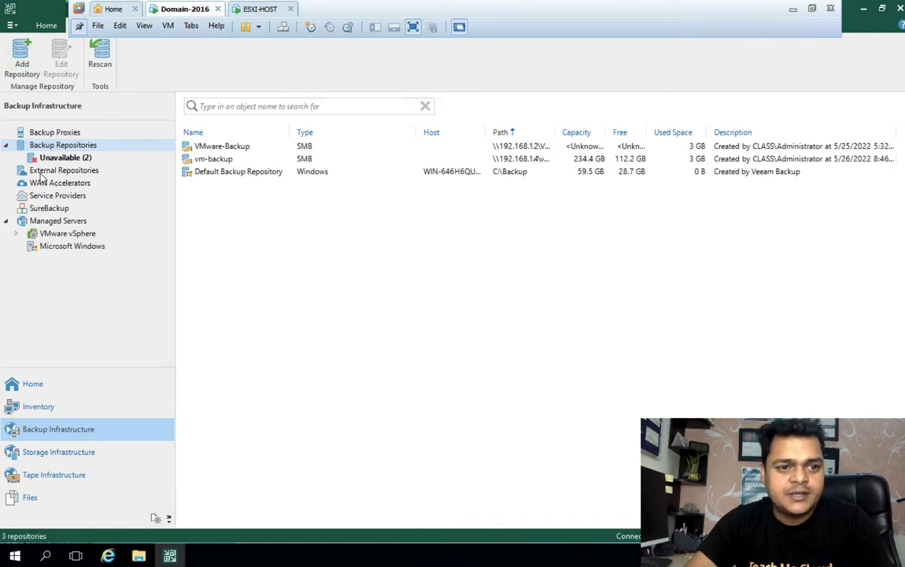
Step: Add a backup repository from Backup Repositories, choosing Object storage > Amazon S3 > Amazon S3
click(48, 130)
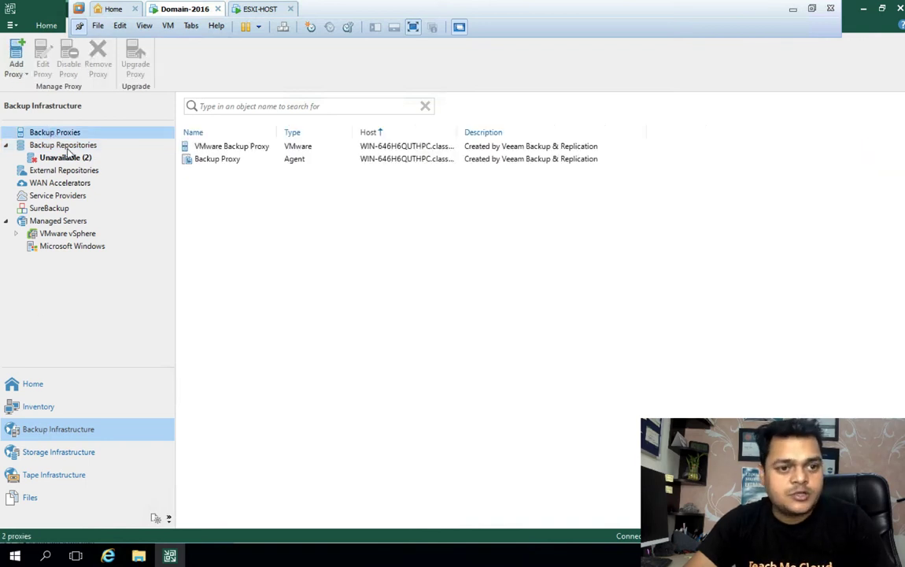
click(63, 146)
click(71, 172)
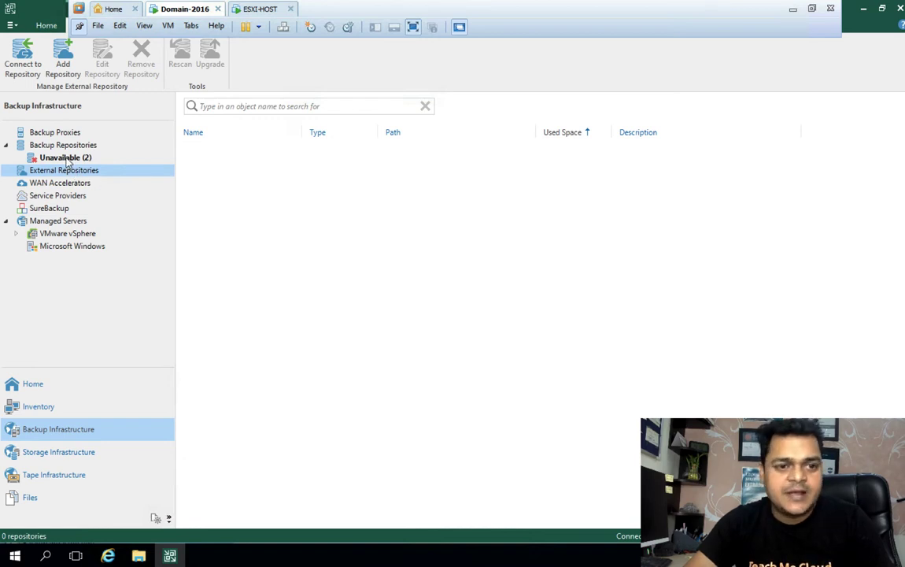
click(63, 147)
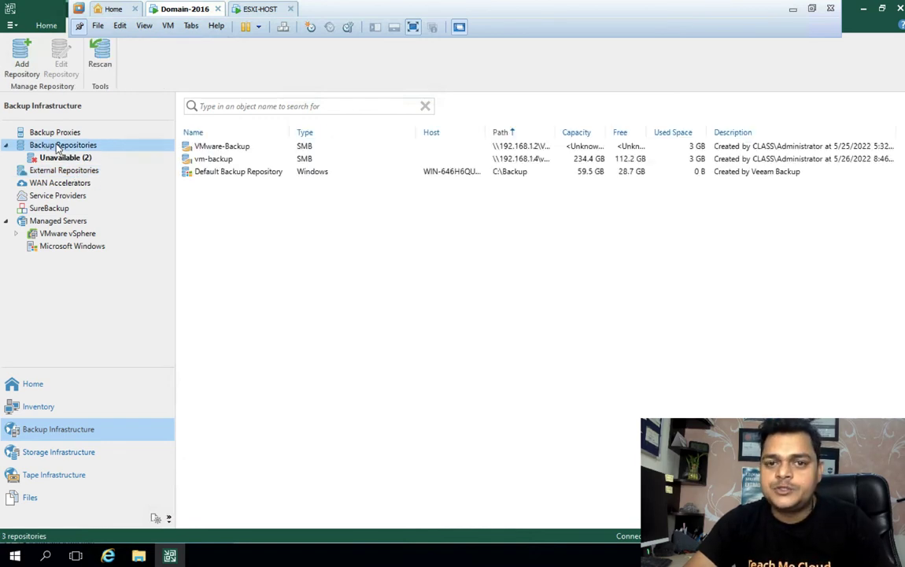
right_click(59, 149)
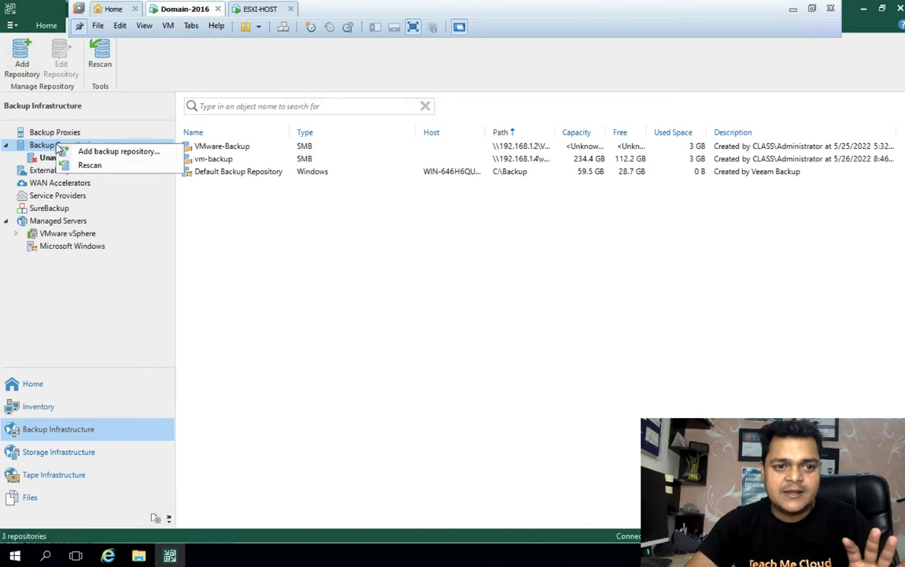
click(113, 152)
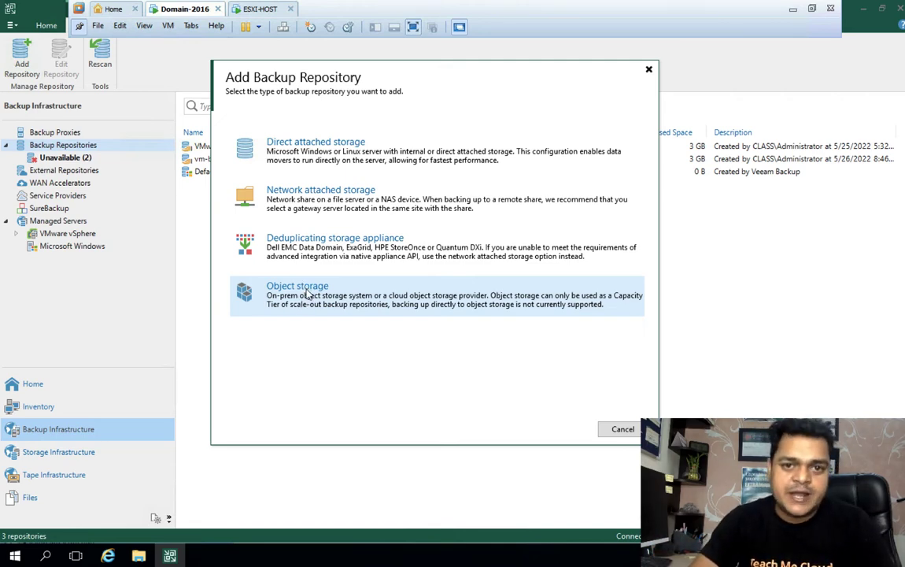
click(307, 293)
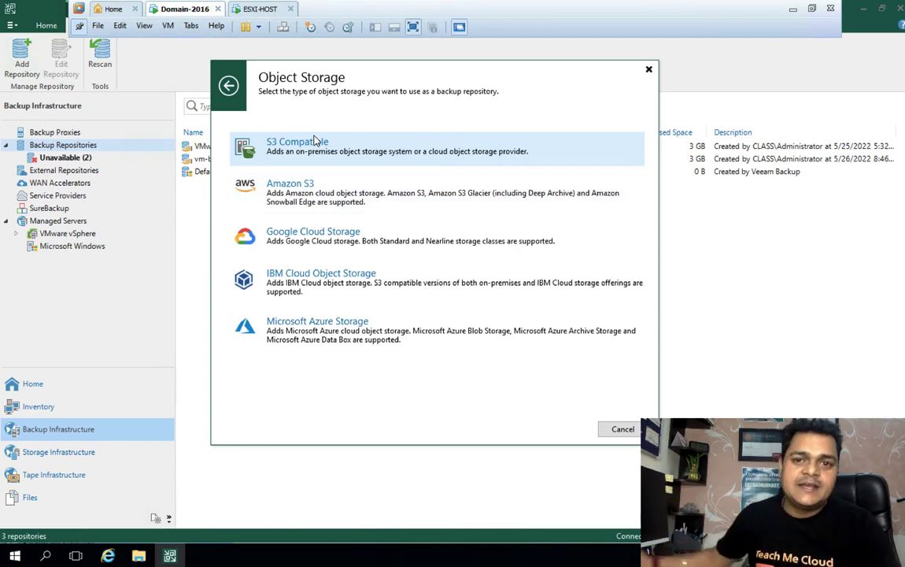
click(296, 194)
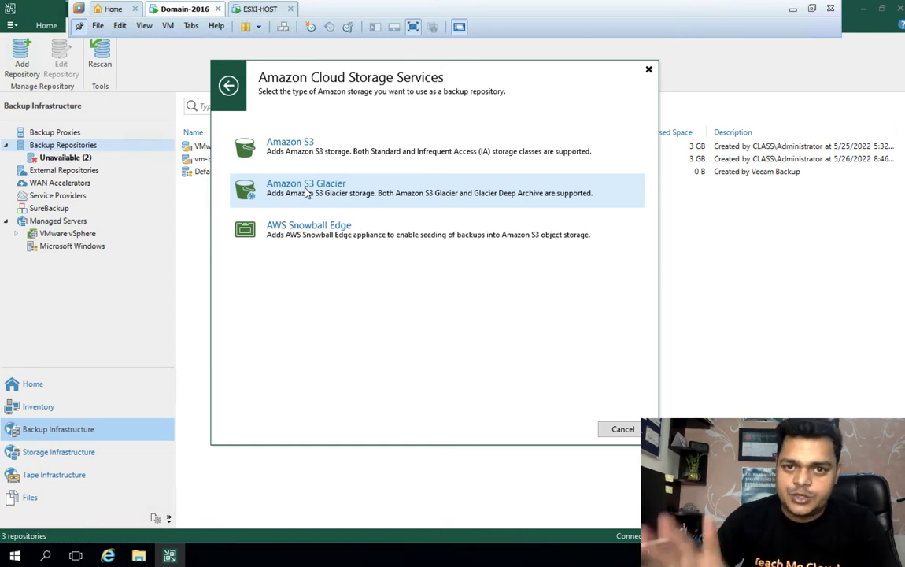
click(289, 150)
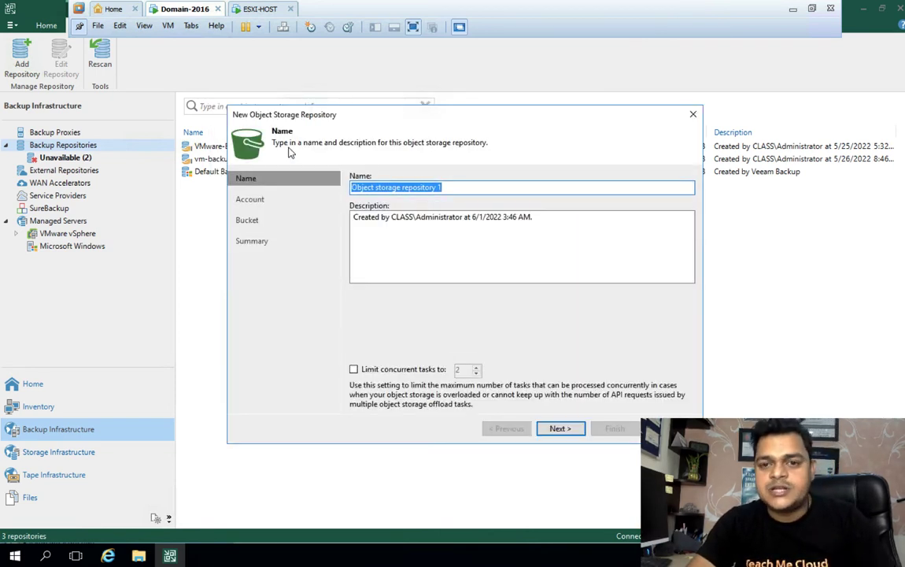
Step: Name the repository Veeam-Backup-AWS, advance to the Account step, and add new credentials
text(Veeam-Bac)
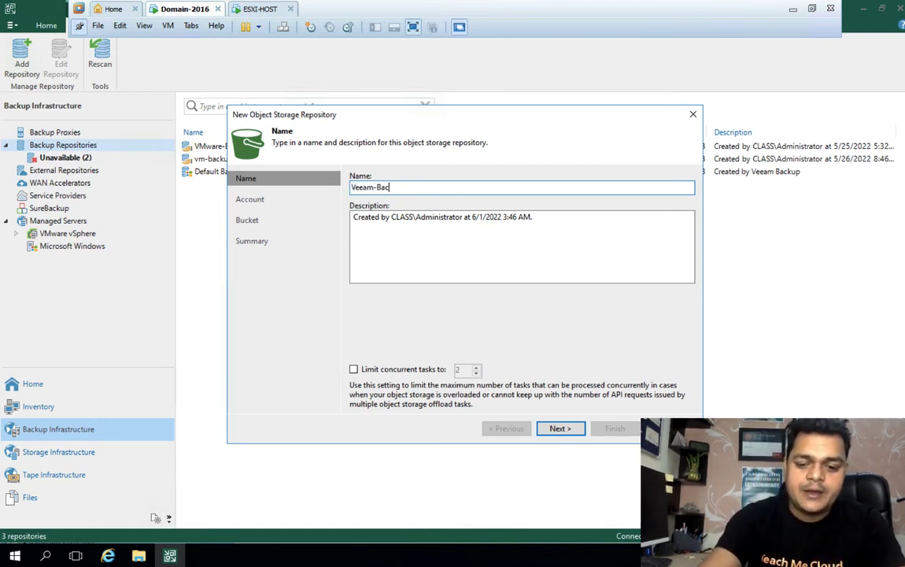
text(kup-AWS)
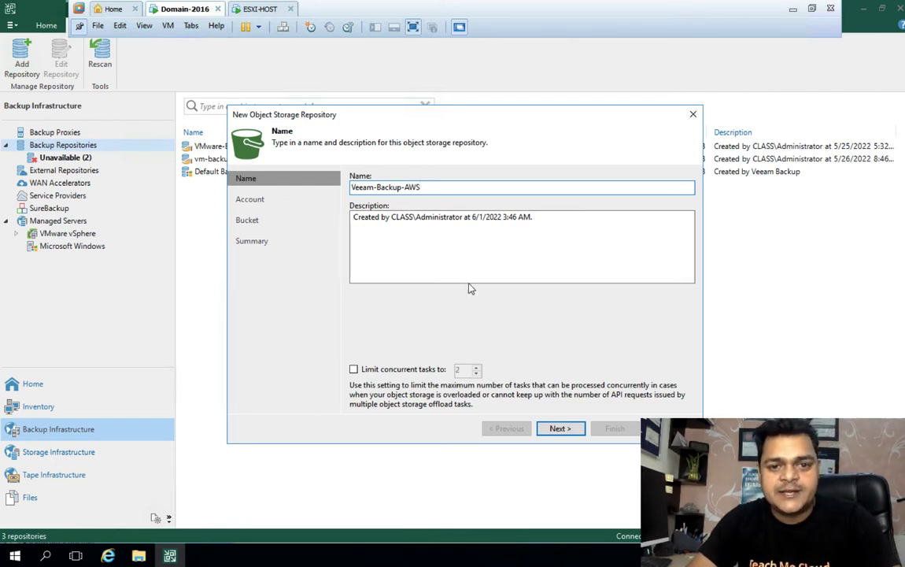
click(558, 429)
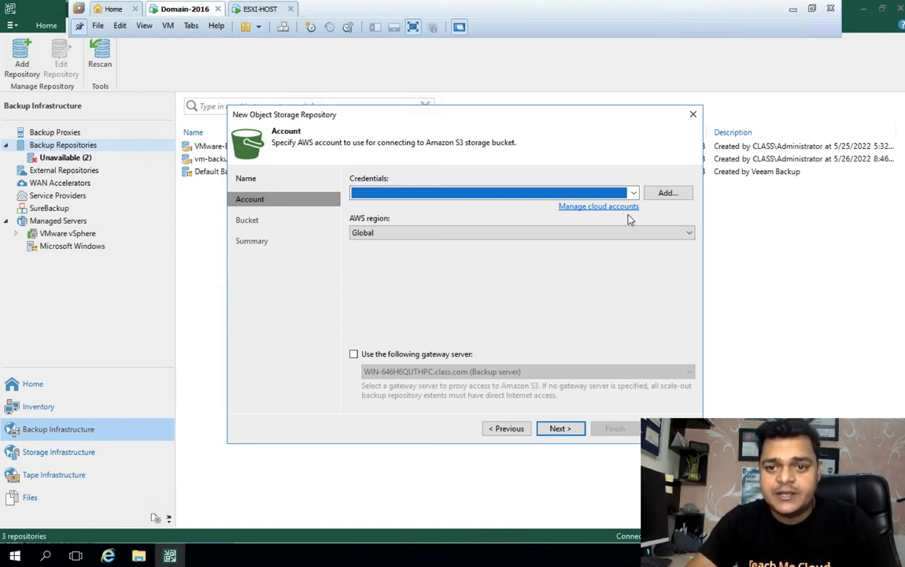
click(668, 194)
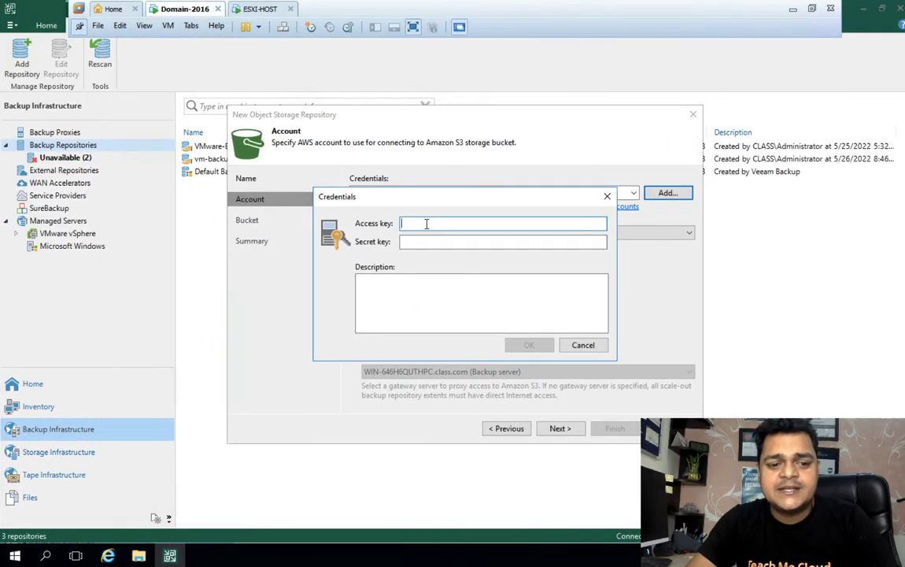
Step: From the AWS_Trainer account menu, open the Security credentials page
click(796, 7)
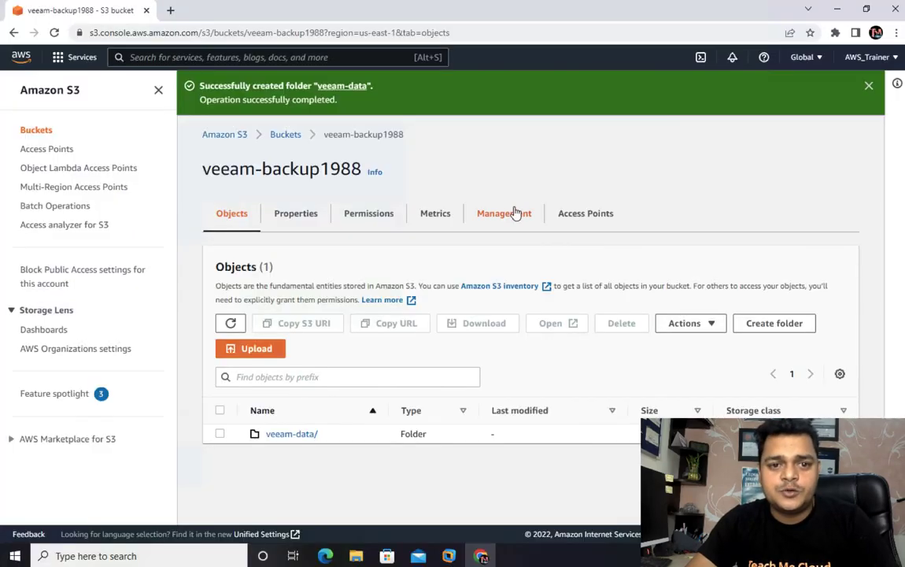
click(85, 59)
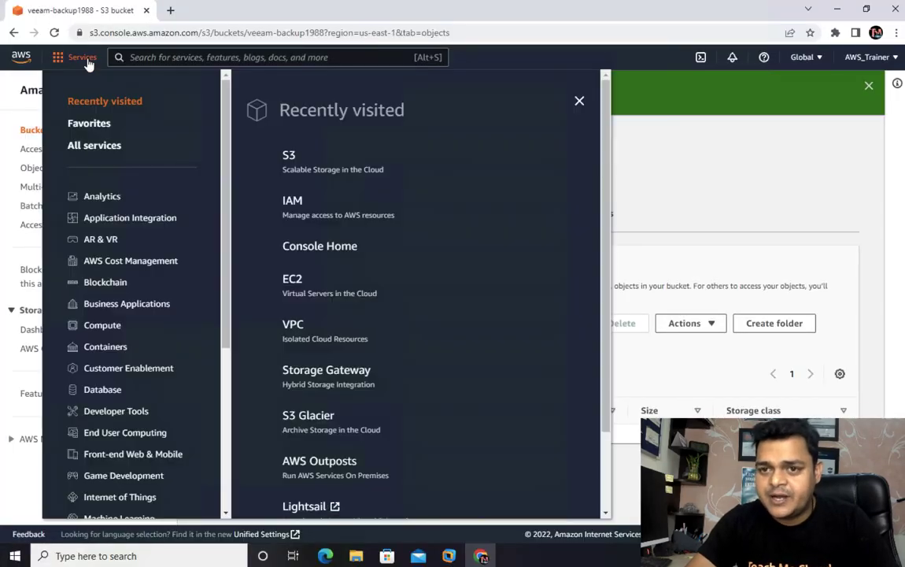
click(866, 63)
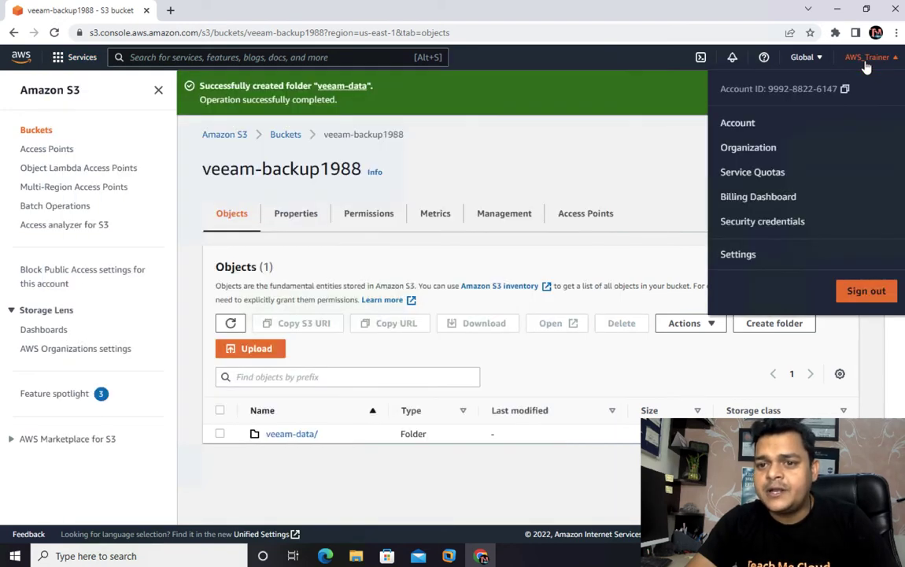
click(745, 225)
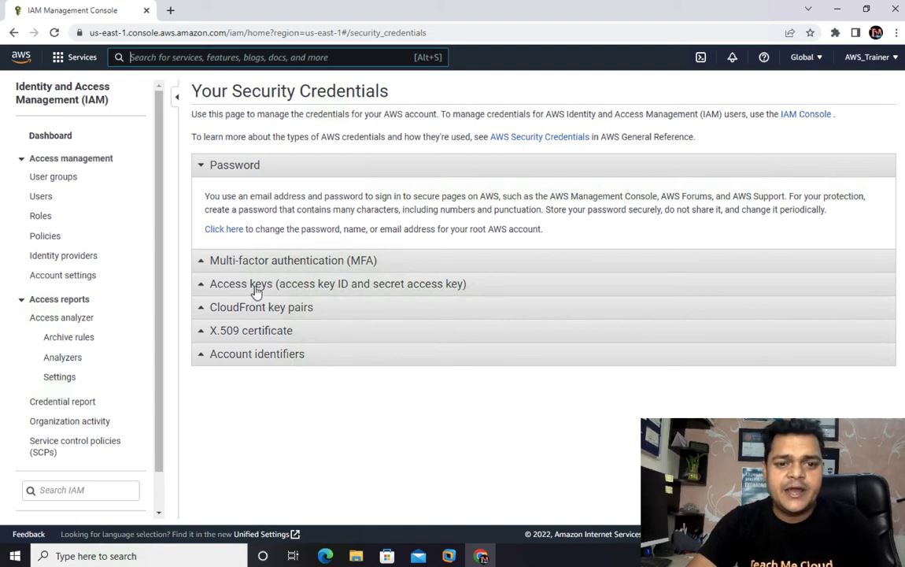
Step: Expand Access keys and deactivate the second access key, created Jun 1st 2022
click(256, 287)
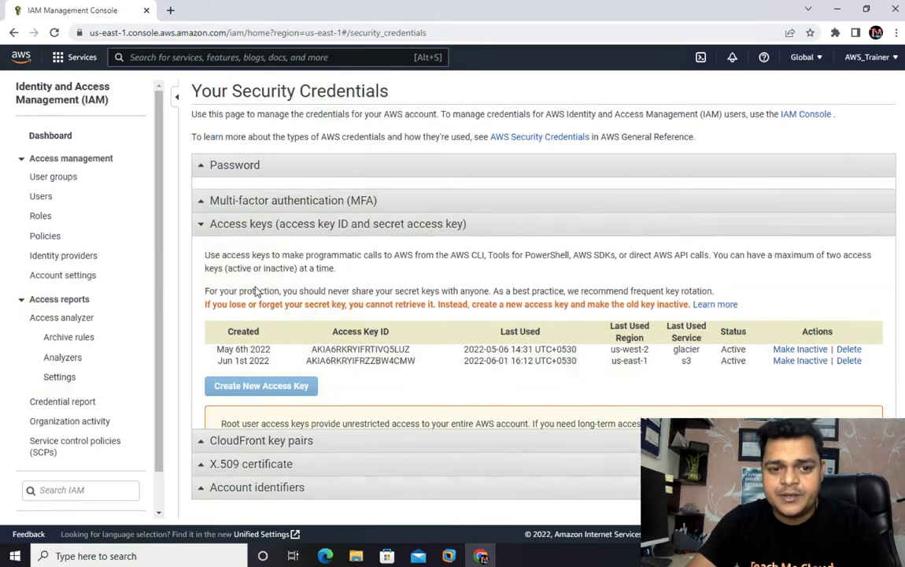
click(839, 351)
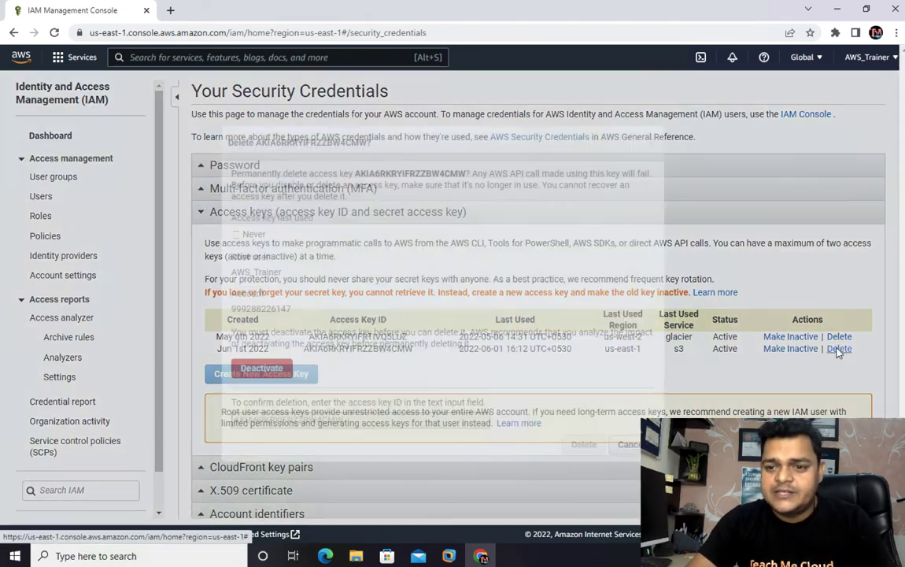
right_click(273, 370)
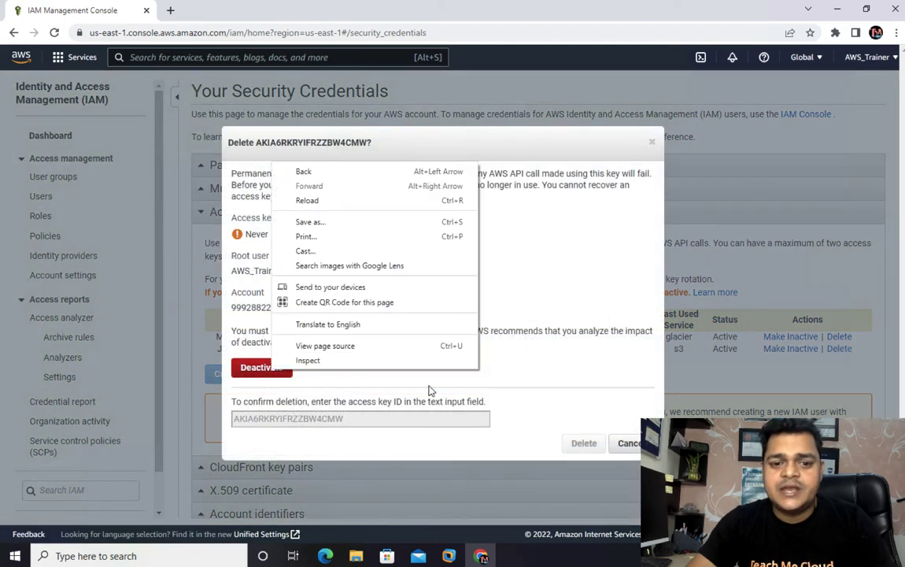
click(493, 353)
click(249, 368)
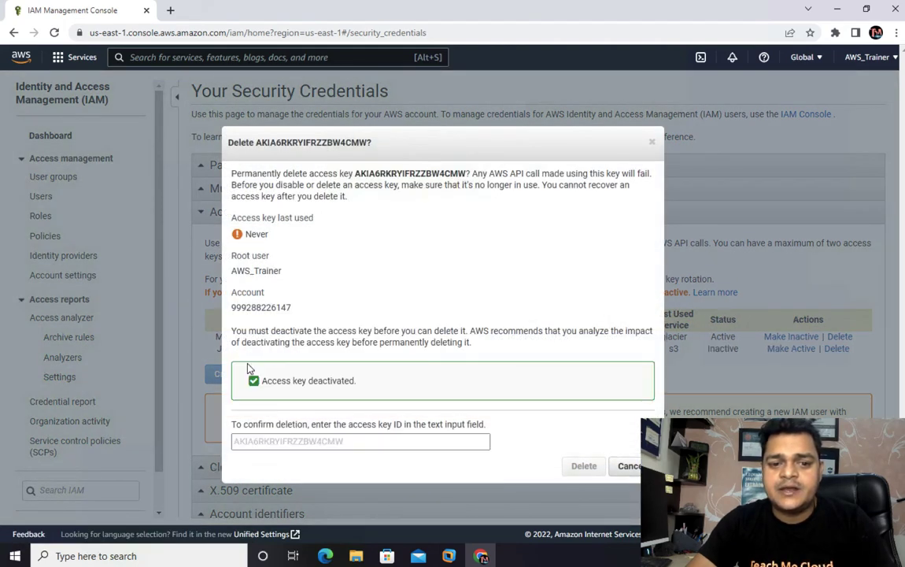
Step: Copy the key ID into the confirmation field and permanently delete the access key
click(340, 441)
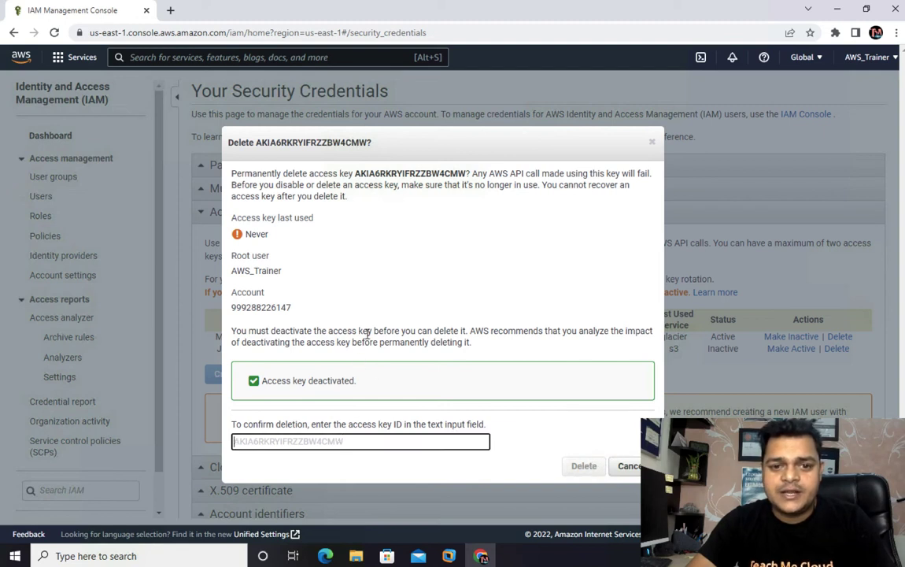
drag(356, 173, 463, 173)
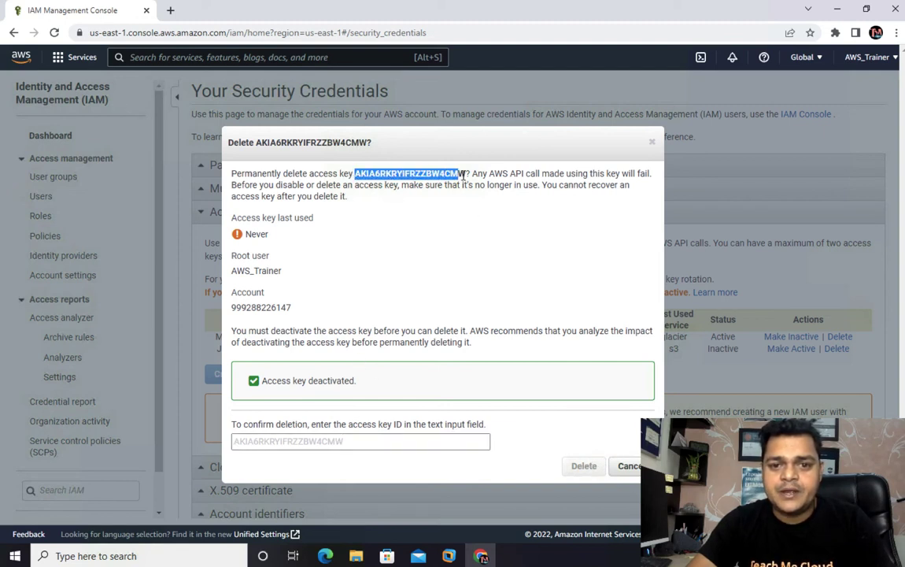
right_click(457, 172)
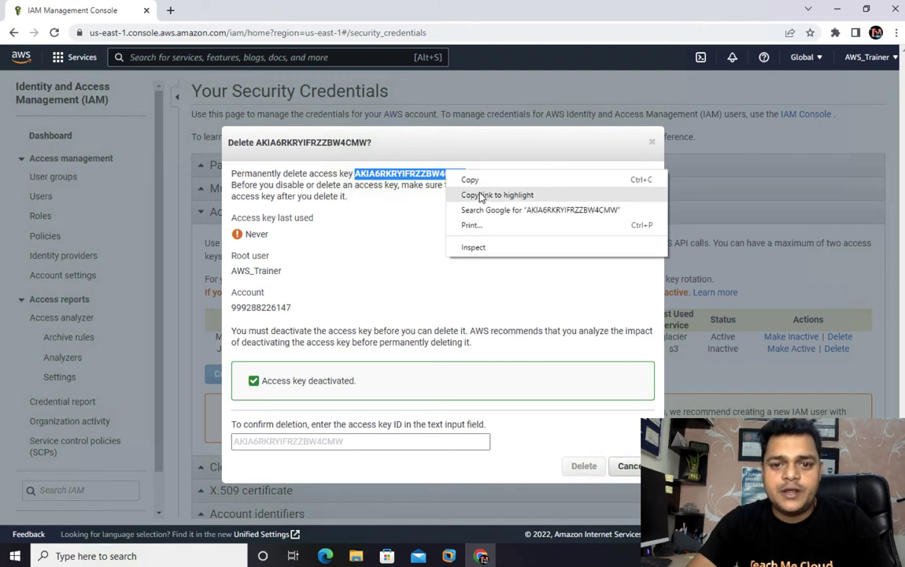
click(471, 180)
click(311, 440)
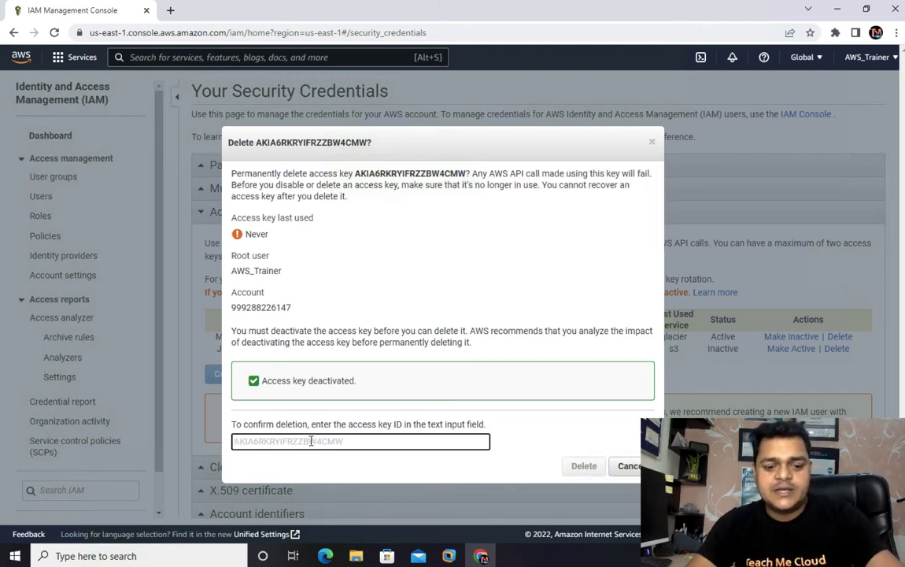
key(ctrl+v)
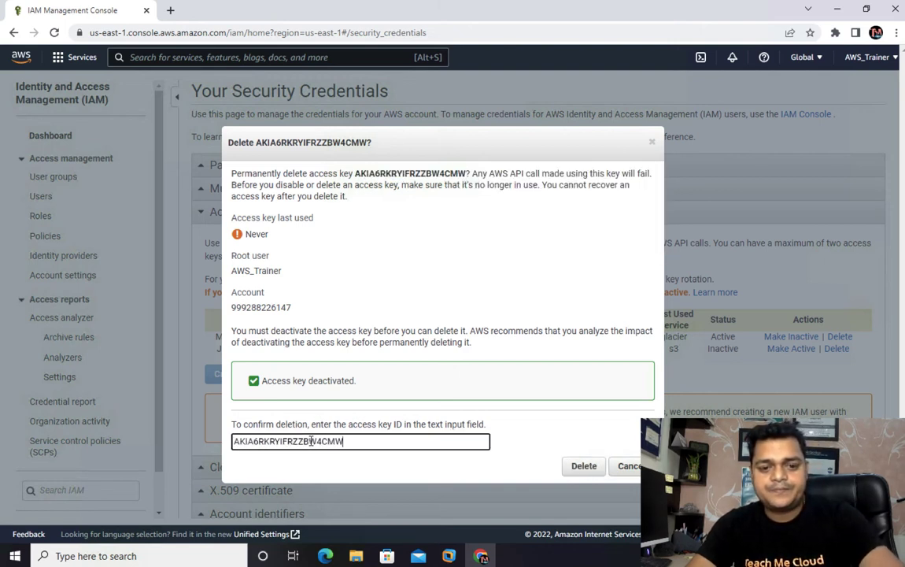
click(579, 468)
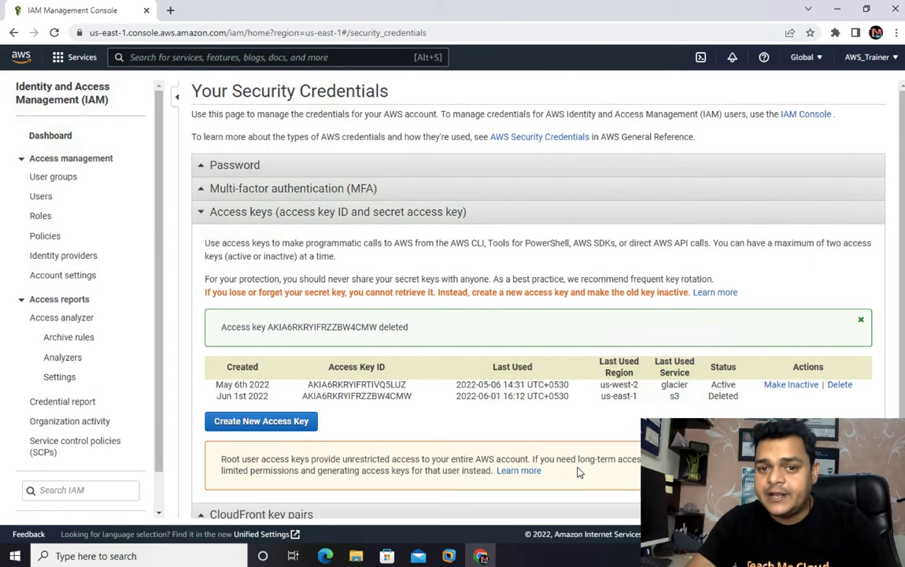
Step: Create a new root access key, copy its Access Key ID, and minimize Chrome
click(248, 422)
click(278, 334)
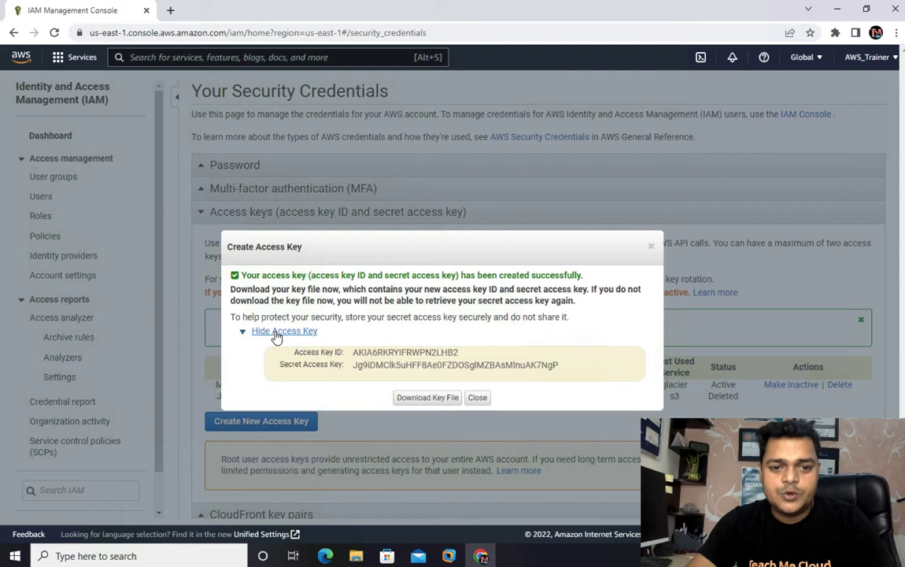
drag(352, 355, 463, 356)
right_click(432, 352)
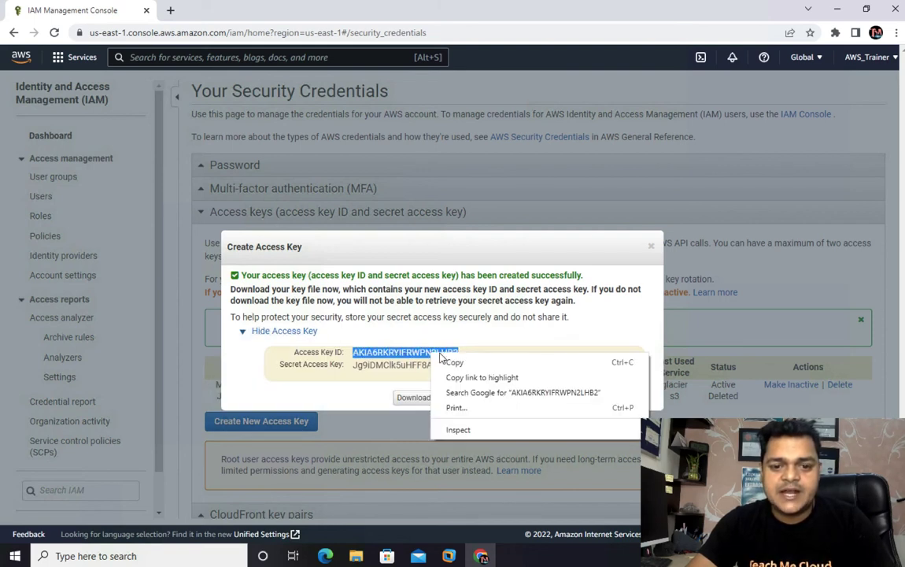
click(453, 361)
click(839, 11)
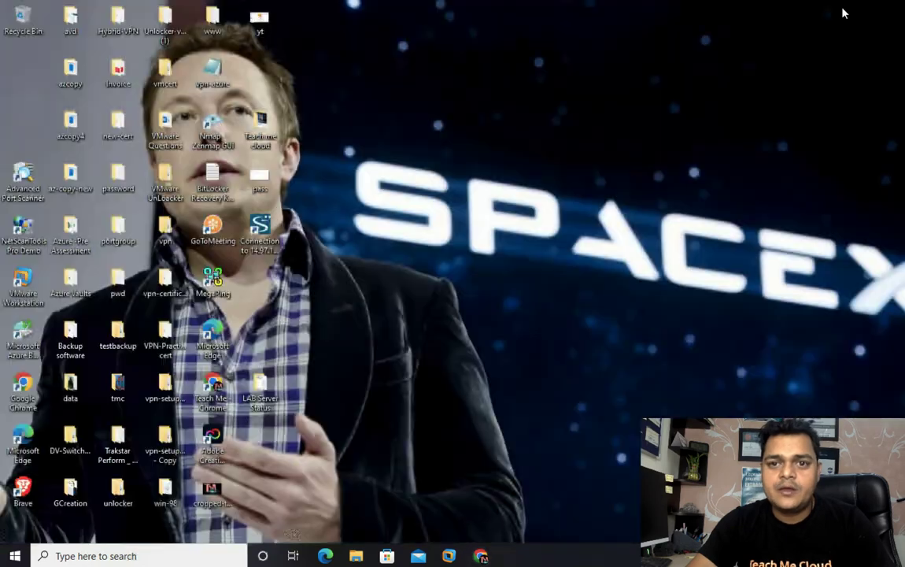
Step: Paste the new access key ID into the Veeam Credentials dialog's Access key field
mouse_move(449, 556)
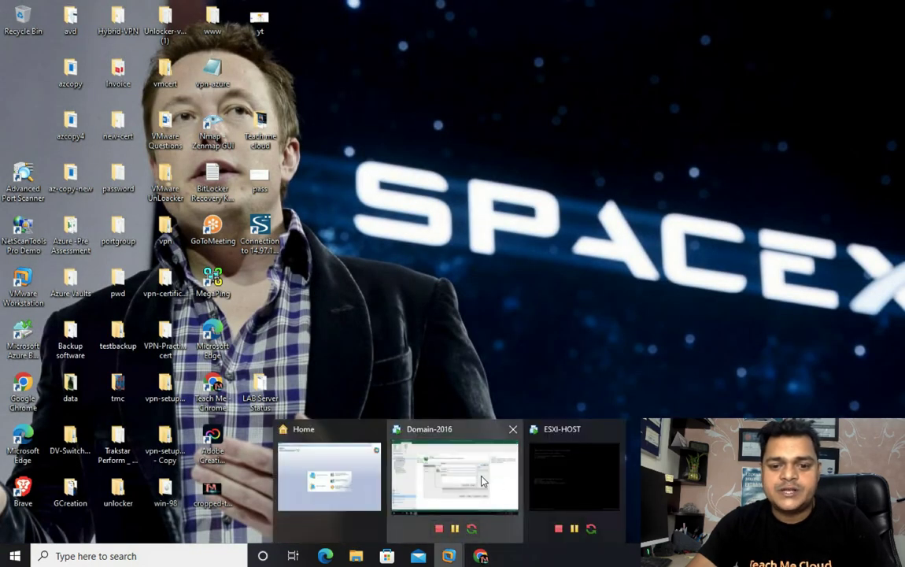
click(433, 431)
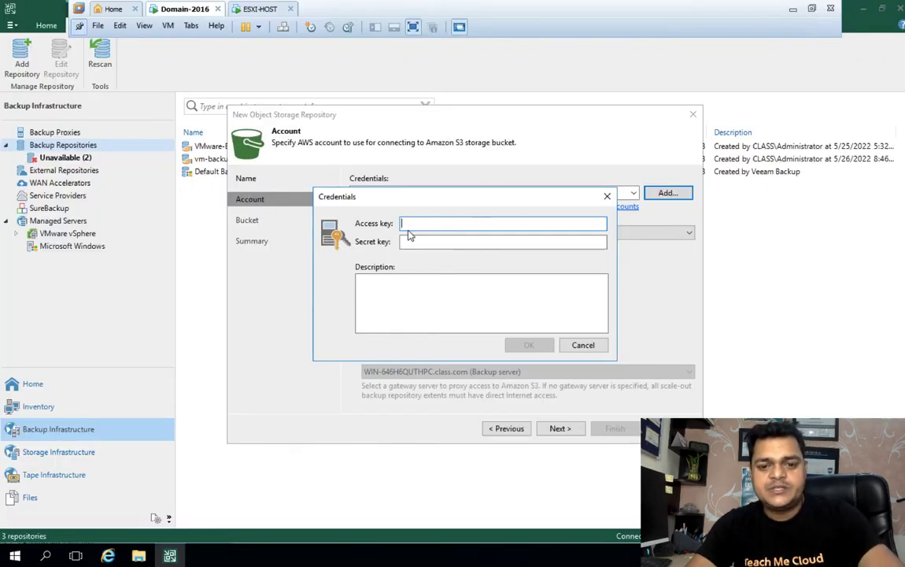
key(ctrl+v)
click(432, 243)
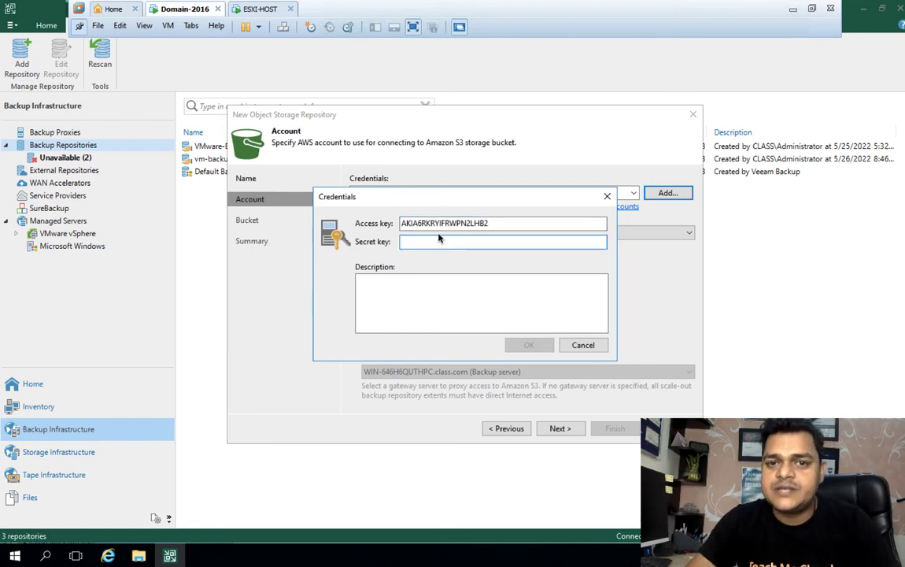
Step: Copy the new secret access key from the AWS access key details in Chrome
click(792, 10)
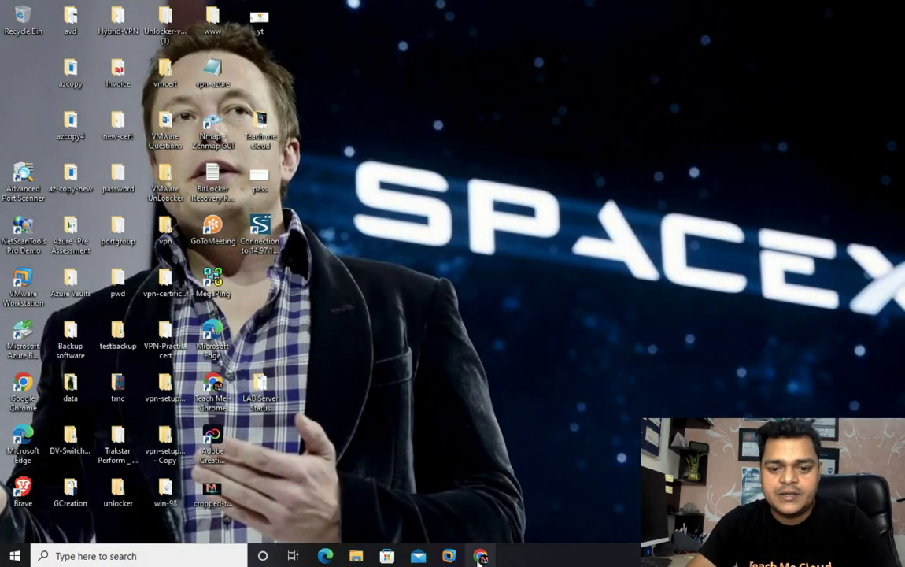
key(alt+Tab)
click(359, 365)
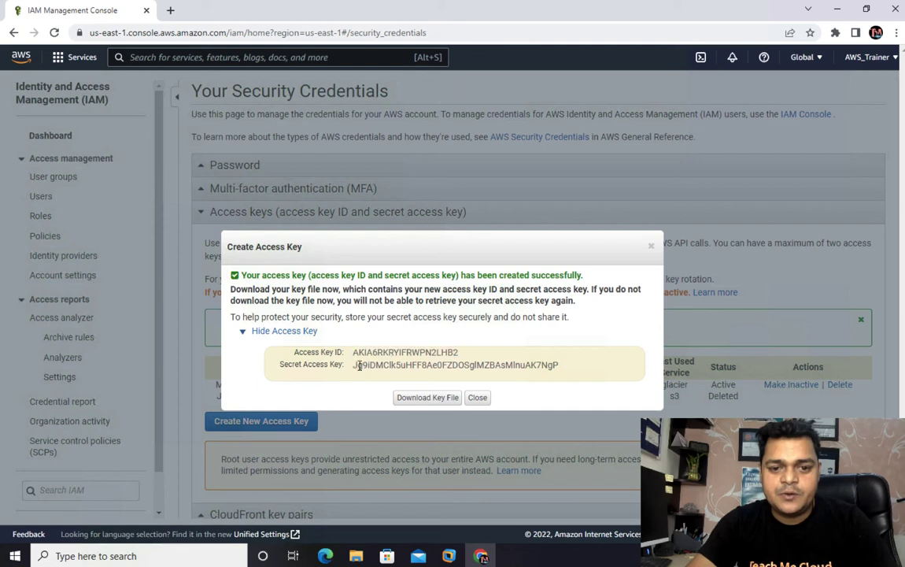
drag(355, 366, 560, 368)
right_click(538, 367)
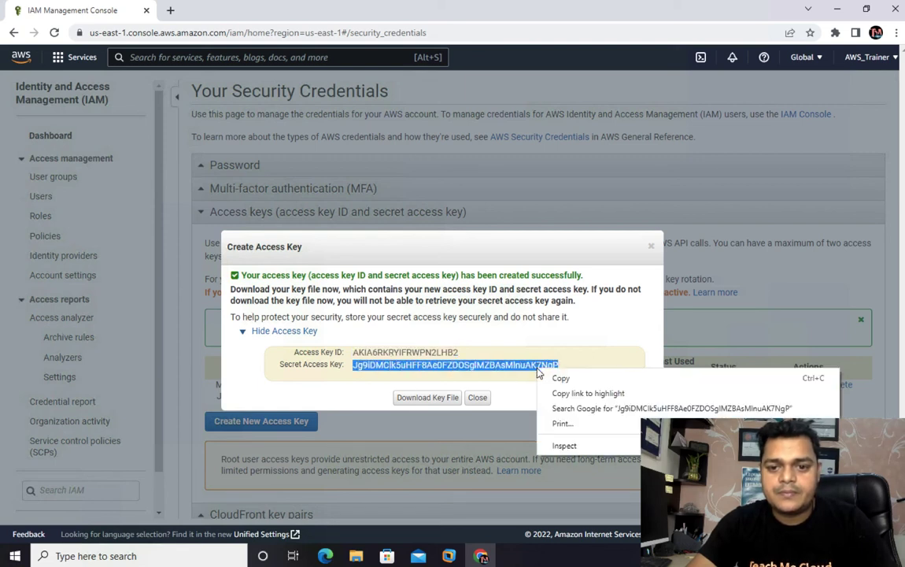
click(560, 376)
Step: Paste the secret into the Secret key field and save the credential with OK
click(835, 8)
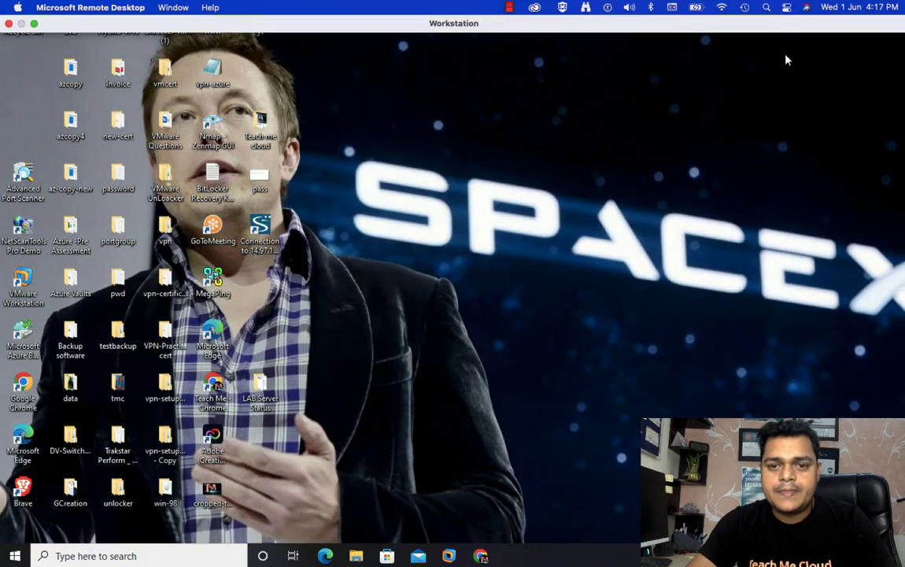
mouse_move(448, 556)
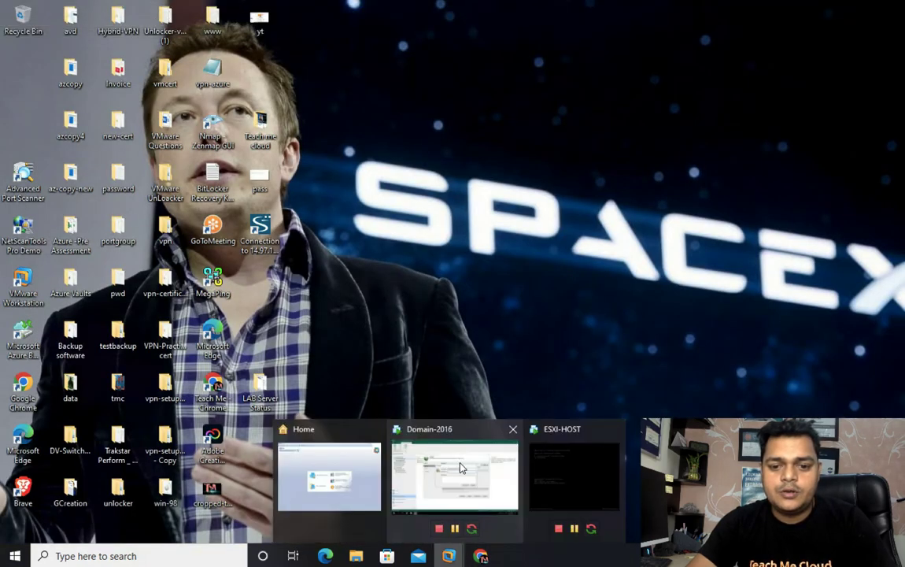
click(455, 481)
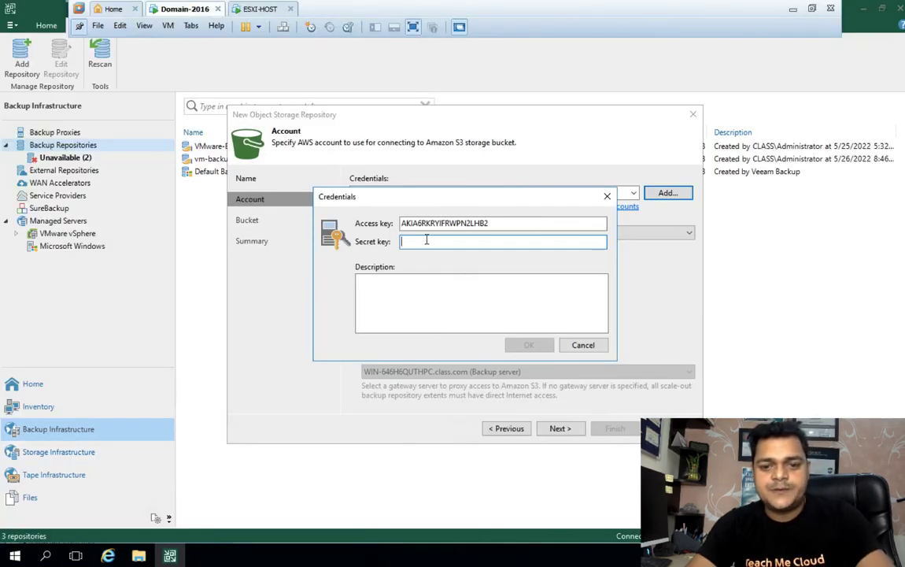
key(ctrl+v)
click(532, 346)
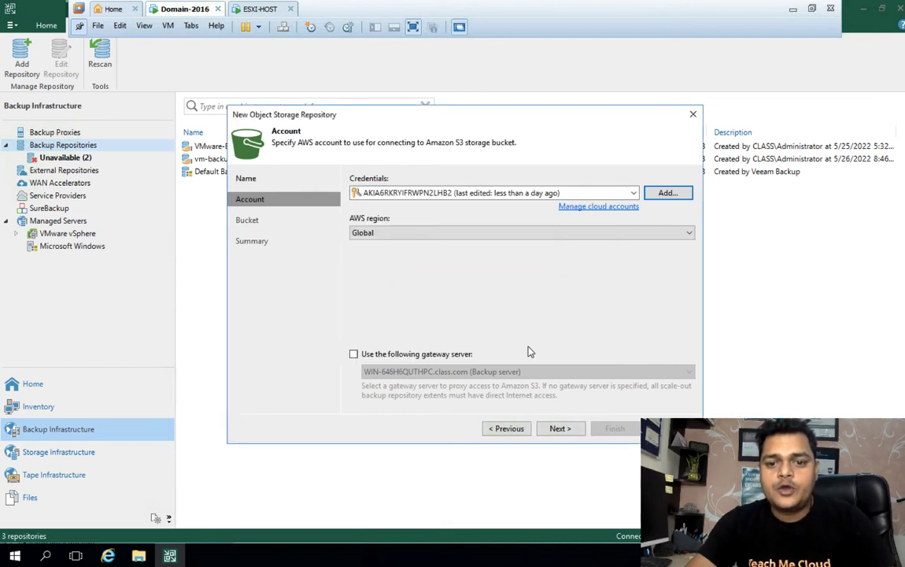
Step: Select the US East (N. Virginia) data center and the veeam-backup1988 bucket
click(560, 429)
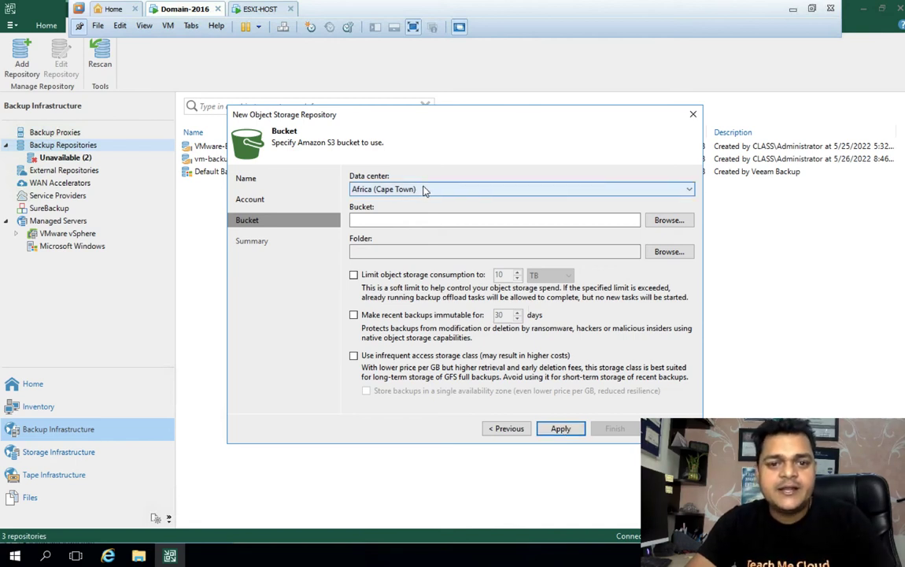
click(424, 191)
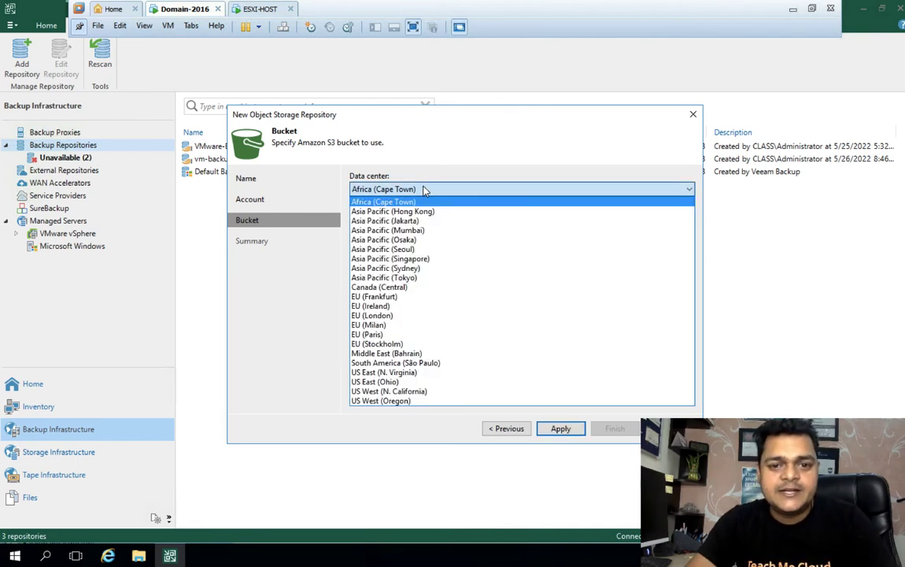
click(396, 373)
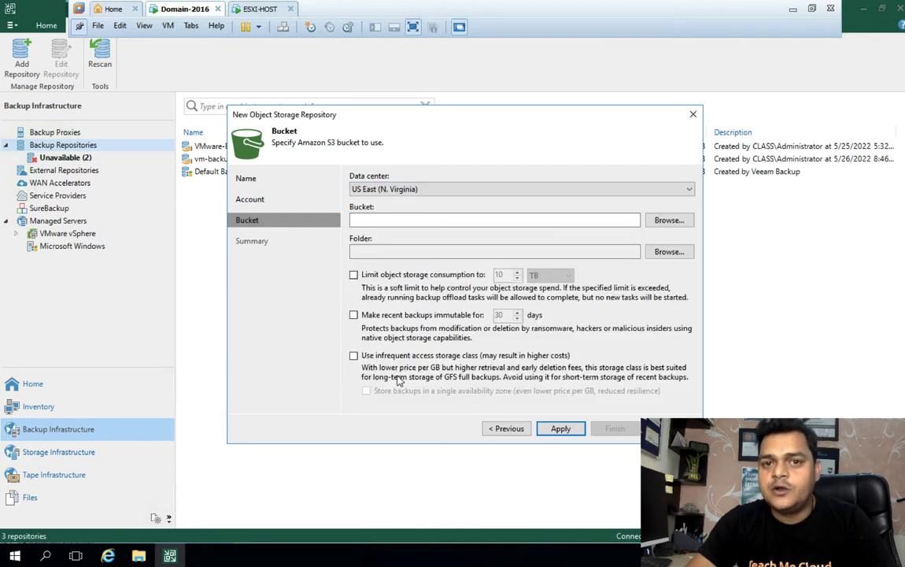
click(669, 222)
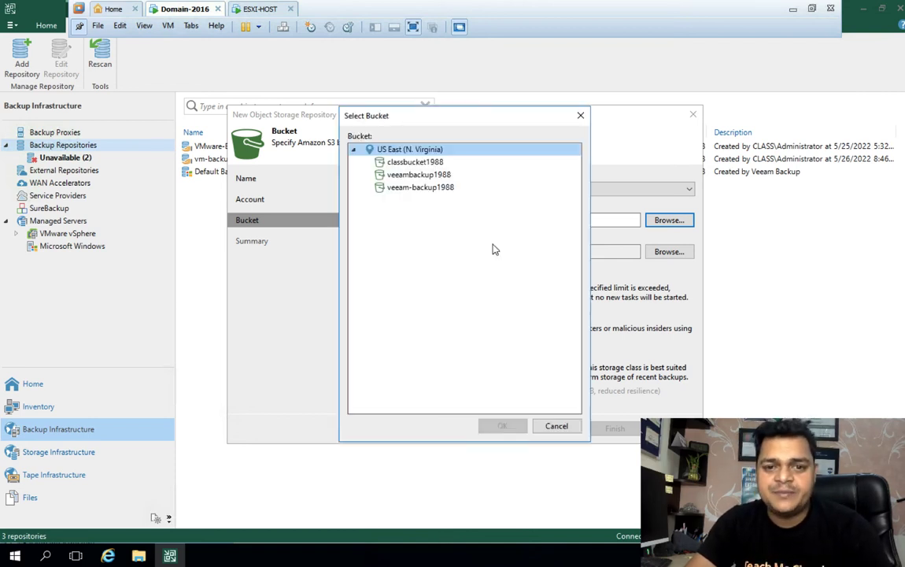
click(445, 189)
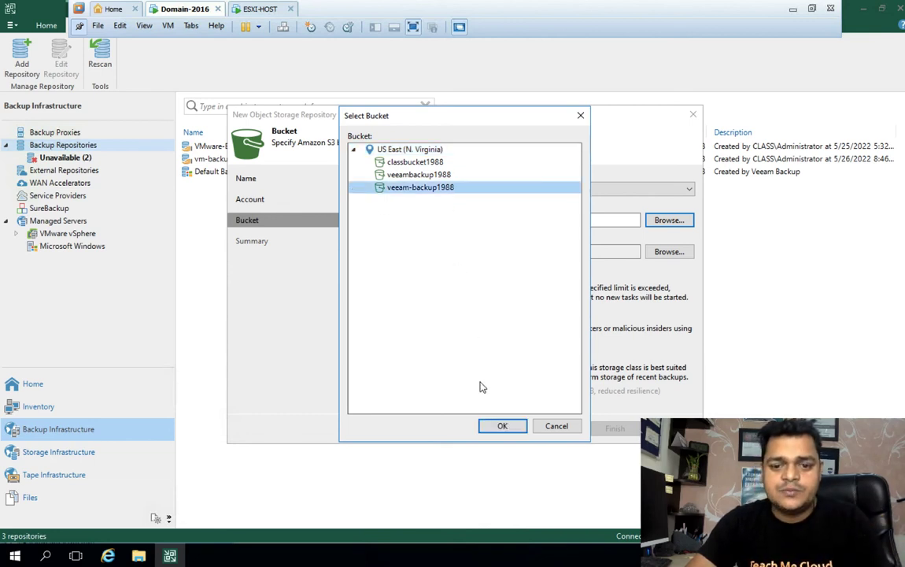
click(496, 428)
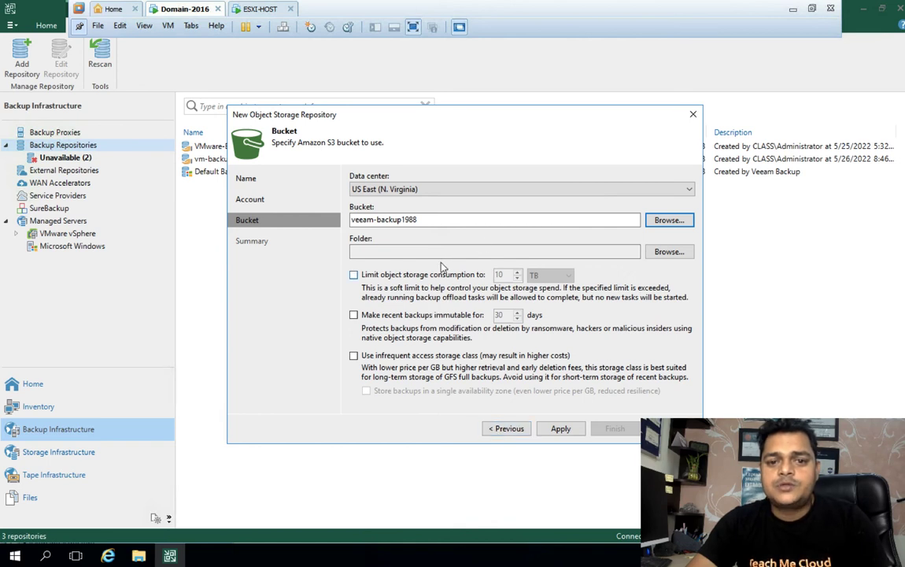
Step: Create a local-to-aws folder in veeam-backup1988 and set it as the repository folder
click(669, 252)
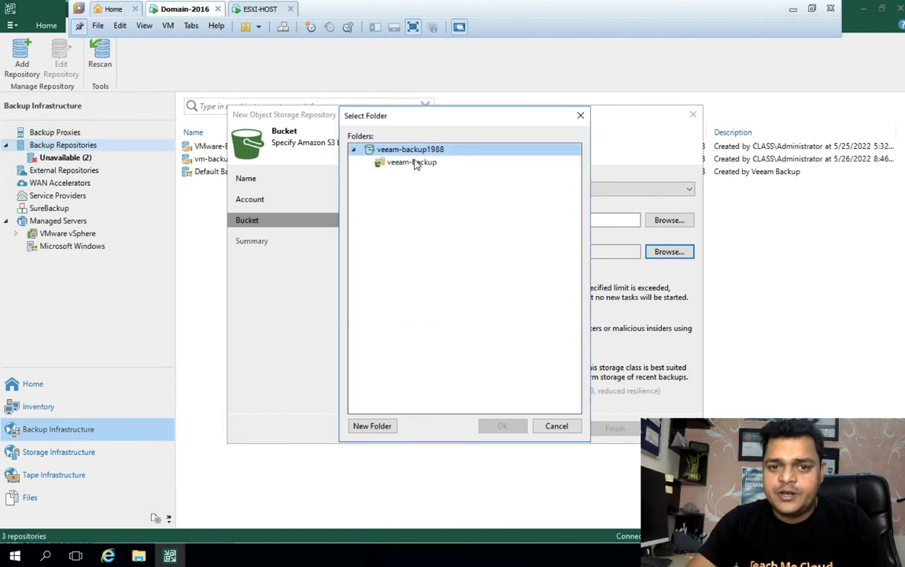
click(415, 163)
click(412, 150)
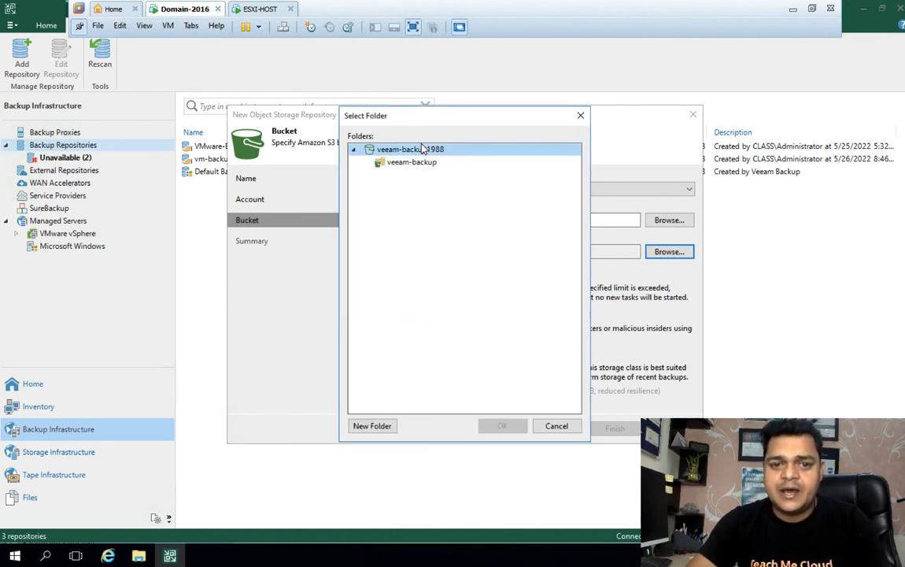
click(372, 427)
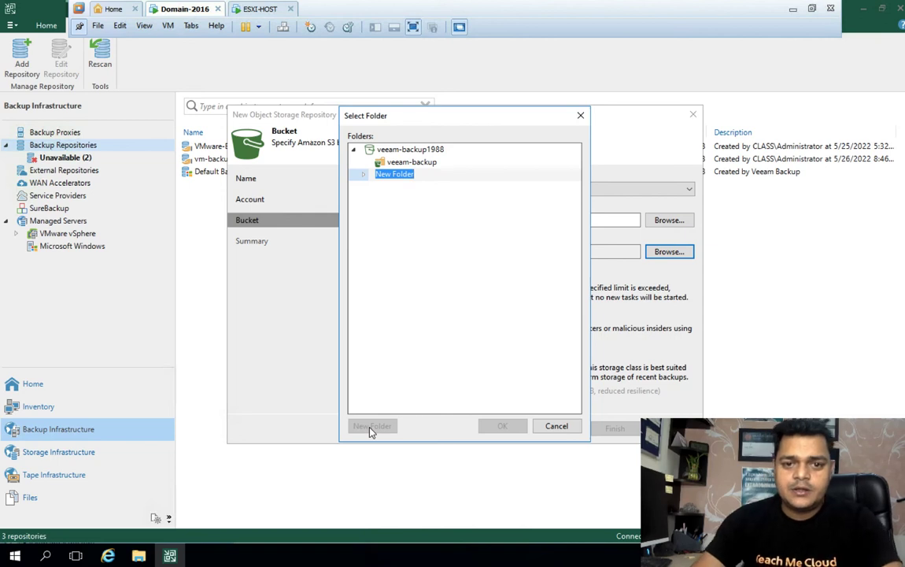
key(BackSpace)
text(loca)
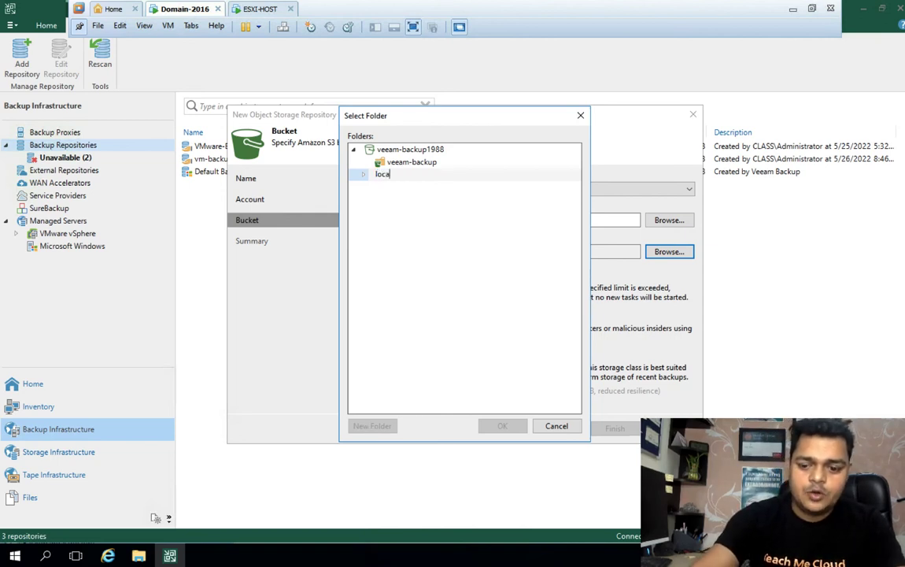
text(l-to)
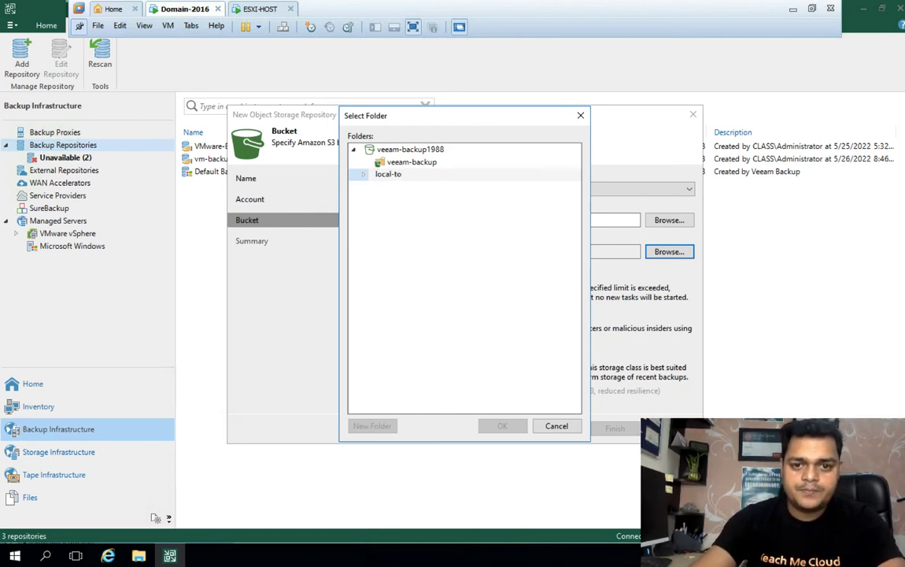
text(-aws)
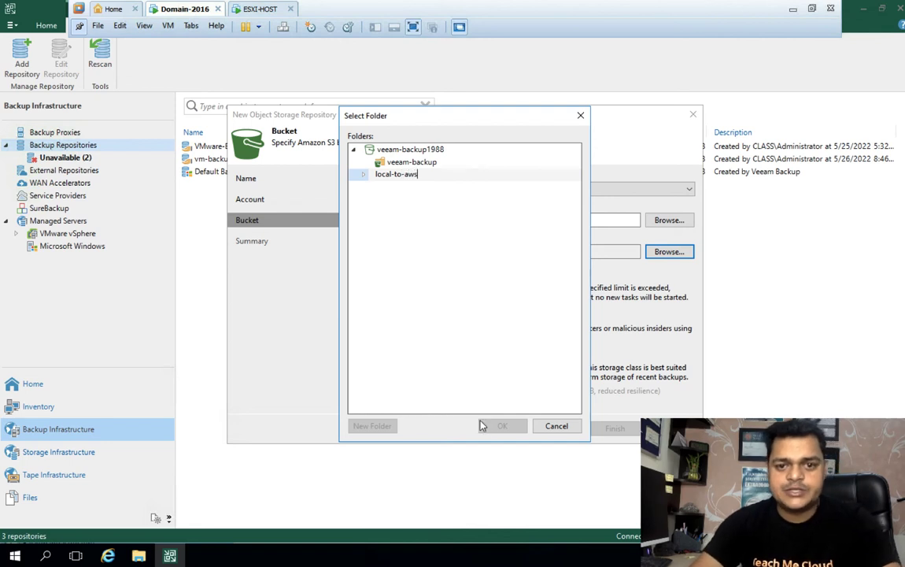
key(Return)
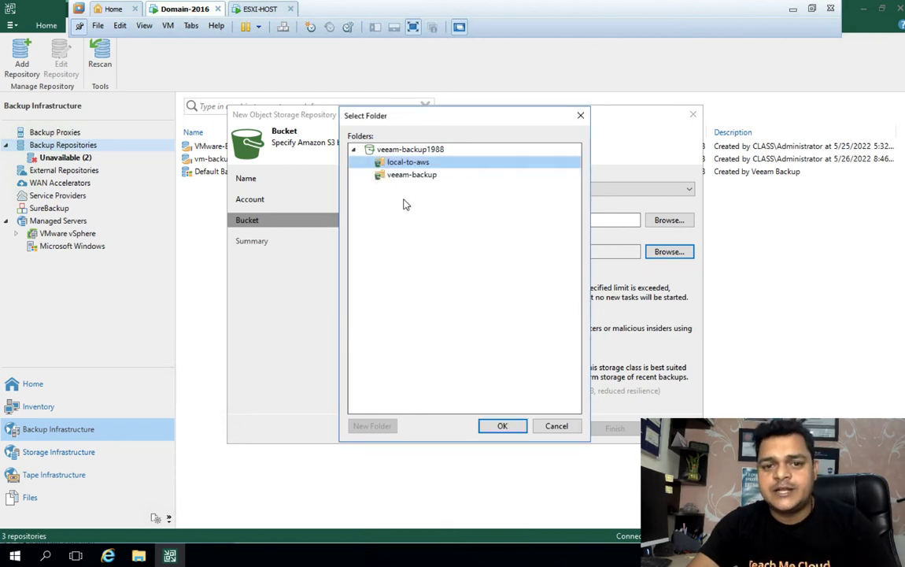
click(502, 425)
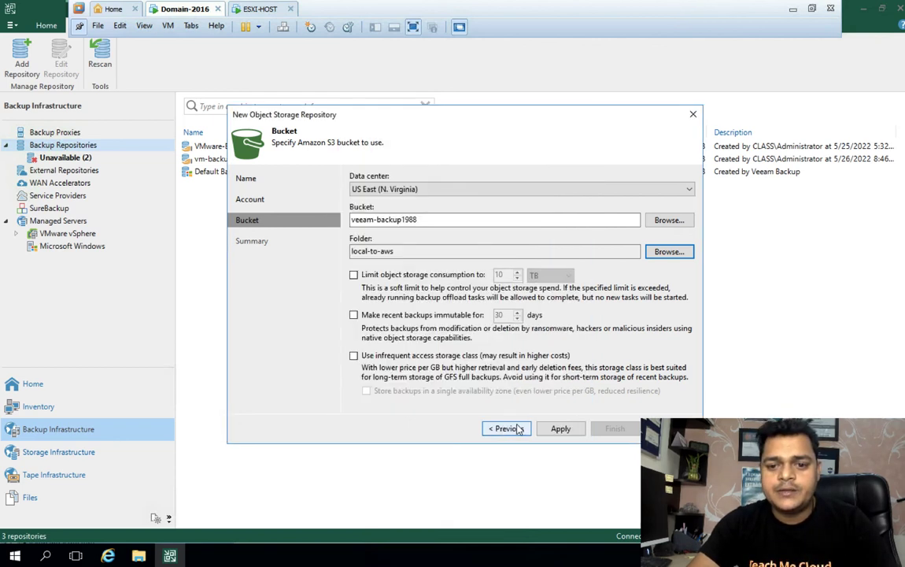
Step: Apply the bucket settings to create the Veeam-Backup-AWS repository
click(561, 429)
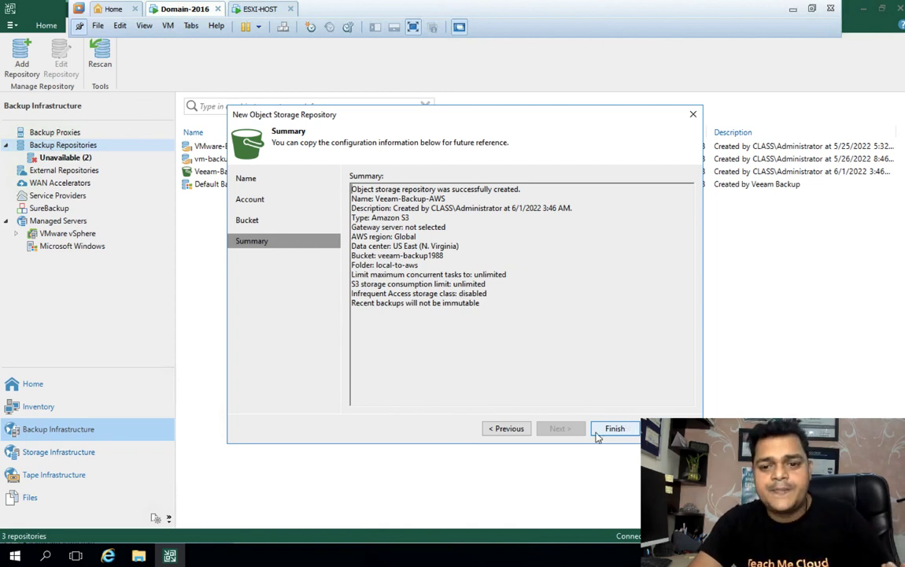
Step: Finish the wizard, confirm Veeam-Backup-AWS in Backup Repositories, and return to the Mac desktop
click(615, 428)
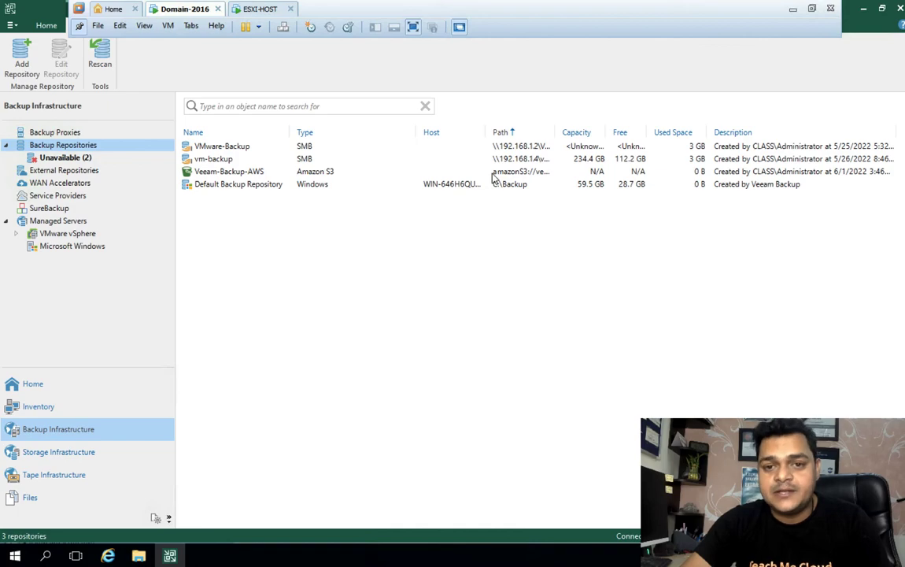
key(ctrl+Left)
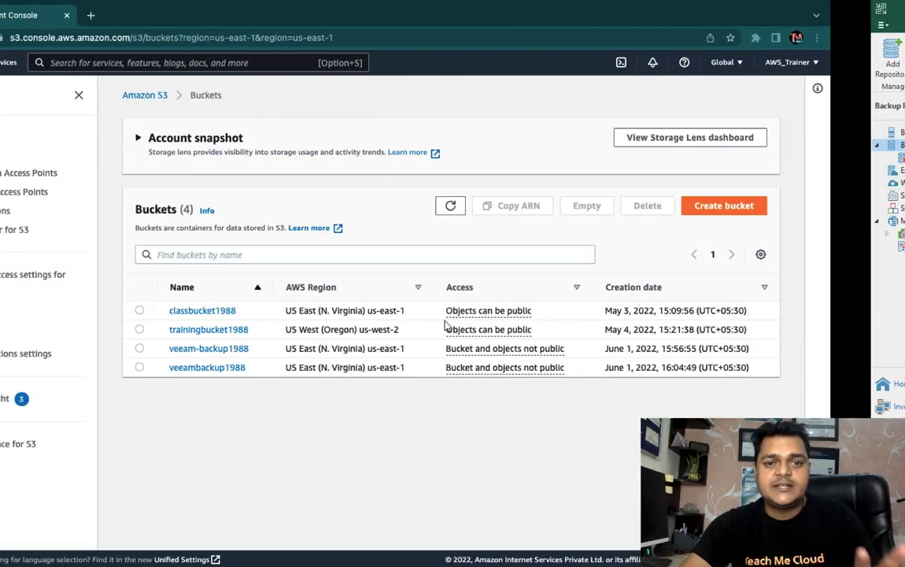
key(ctrl+Left)
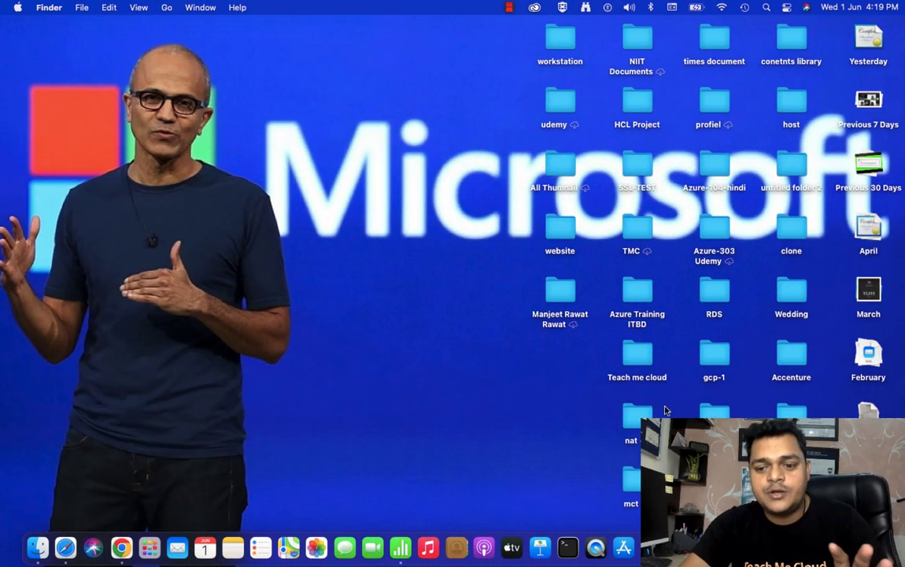